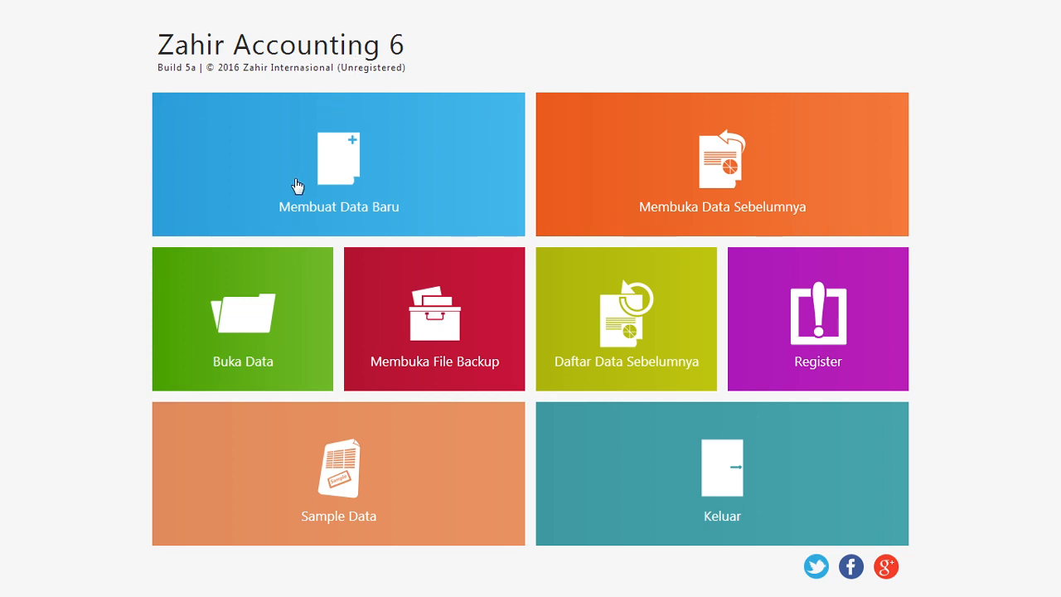
# Open the server database PT.Sumber Rejeki.GDB on localhost and dismiss the password feature notice.
pyautogui.click(261, 325)
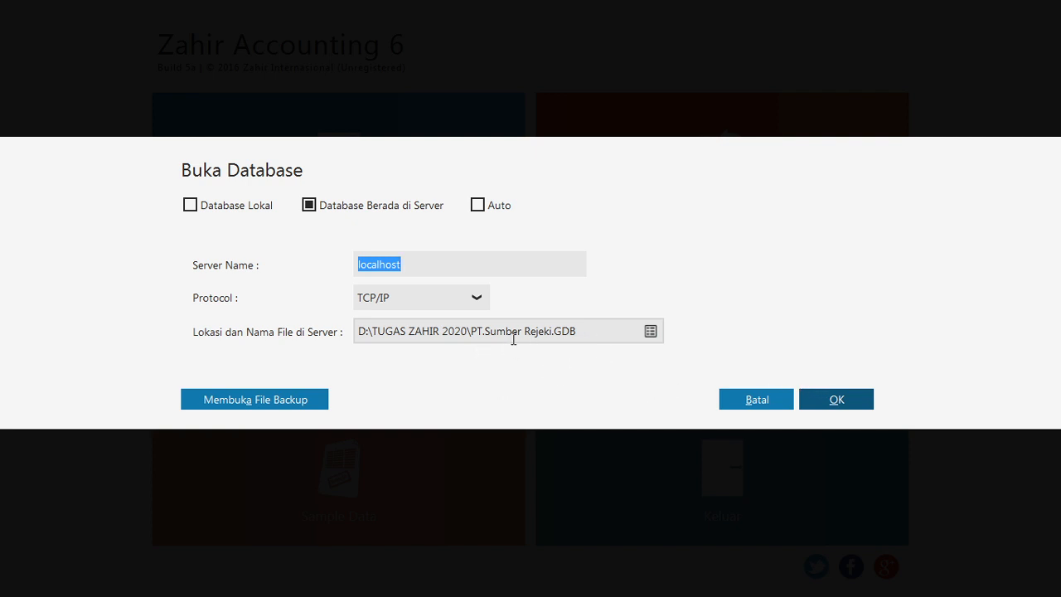
pyautogui.click(844, 401)
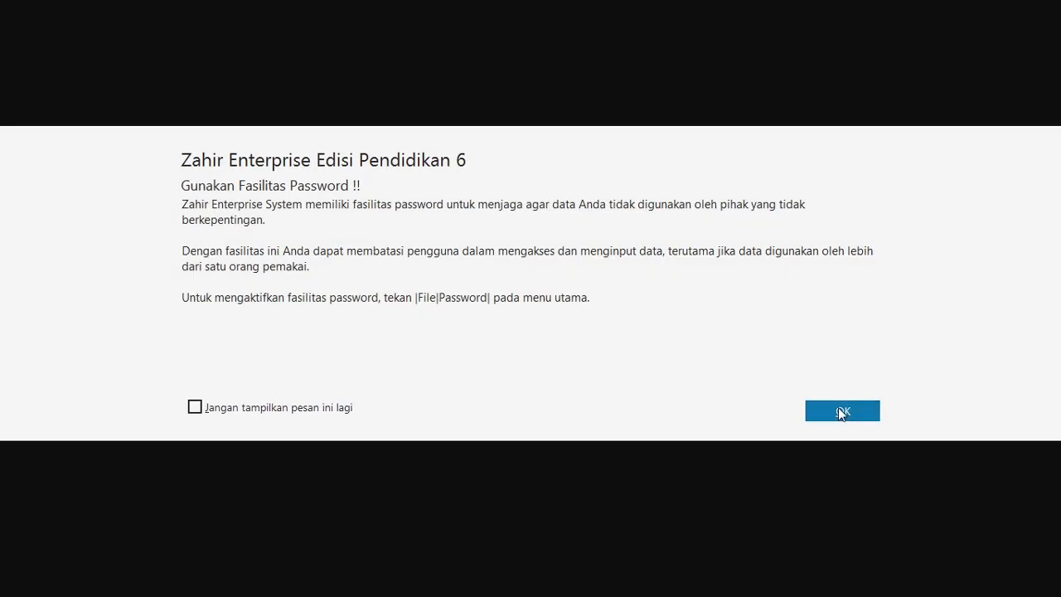
pyautogui.click(839, 412)
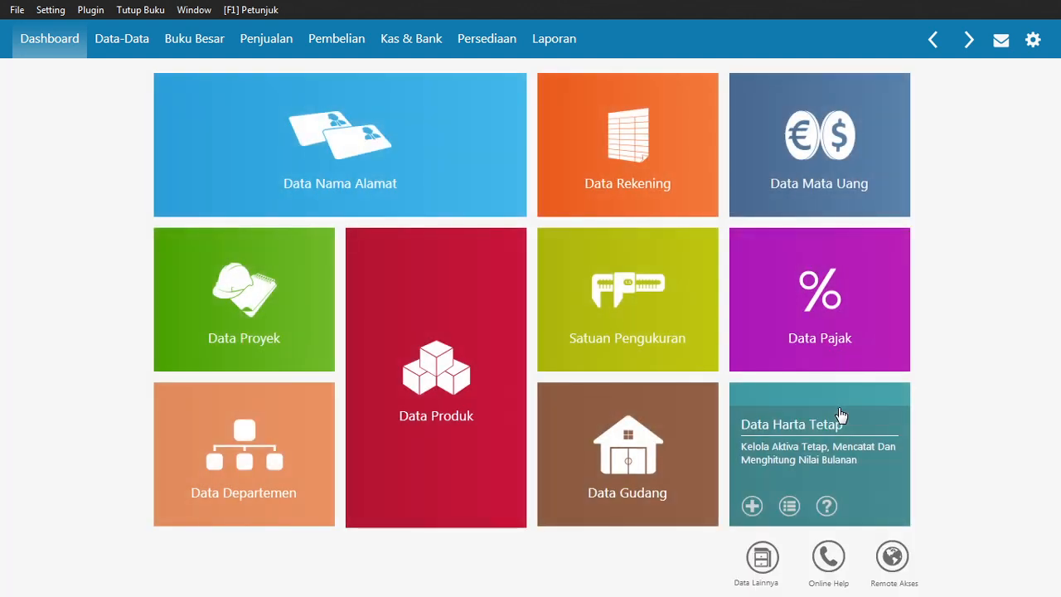
# Open the name and address data (Data Nama Alamat) and start a new record.
pyautogui.moveTo(363, 98)
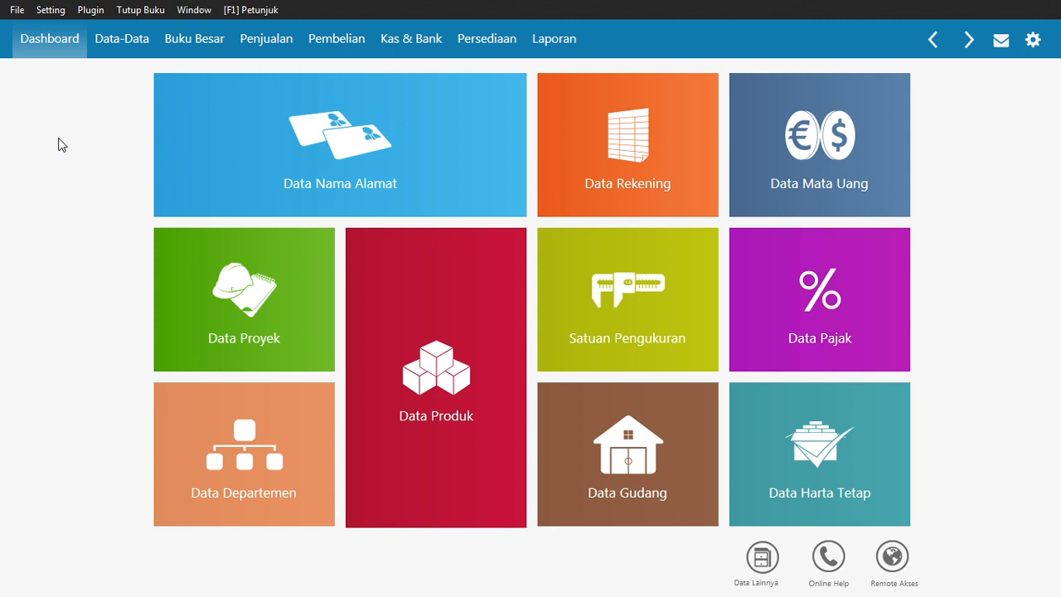
pyautogui.moveTo(212, 169)
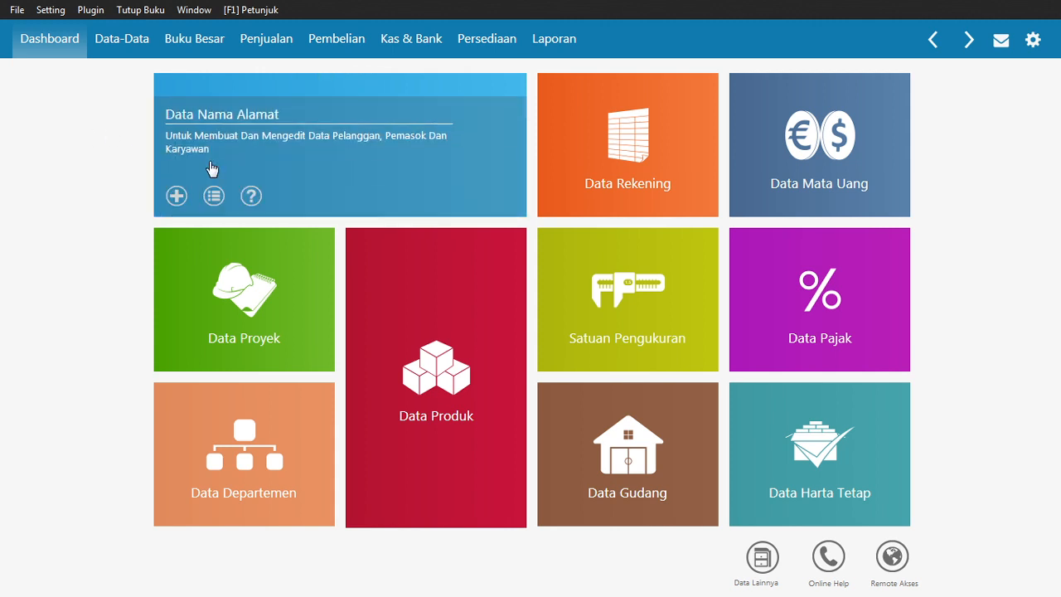
pyautogui.click(306, 135)
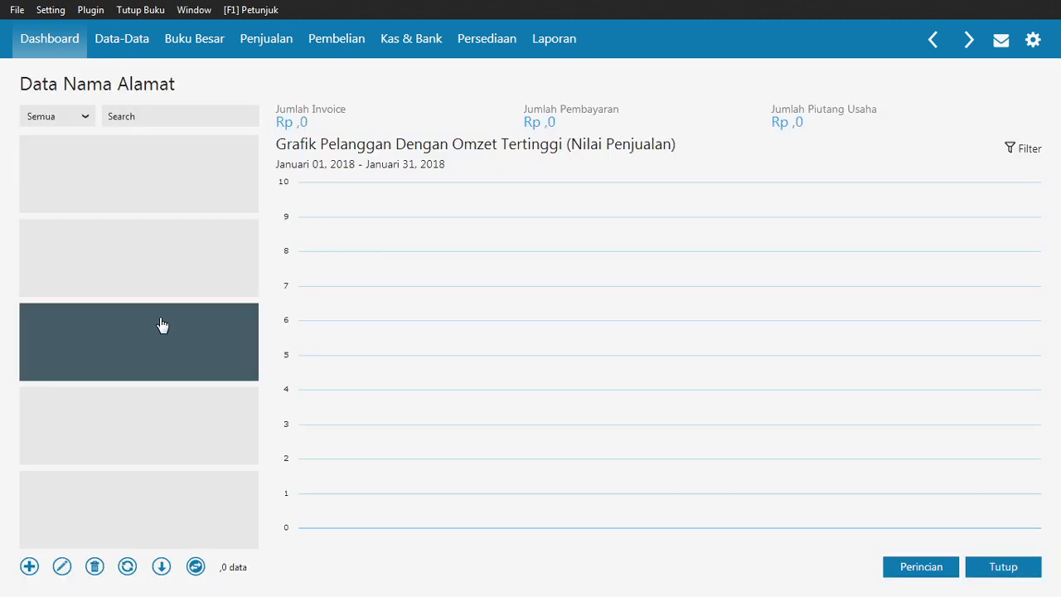
pyautogui.click(29, 568)
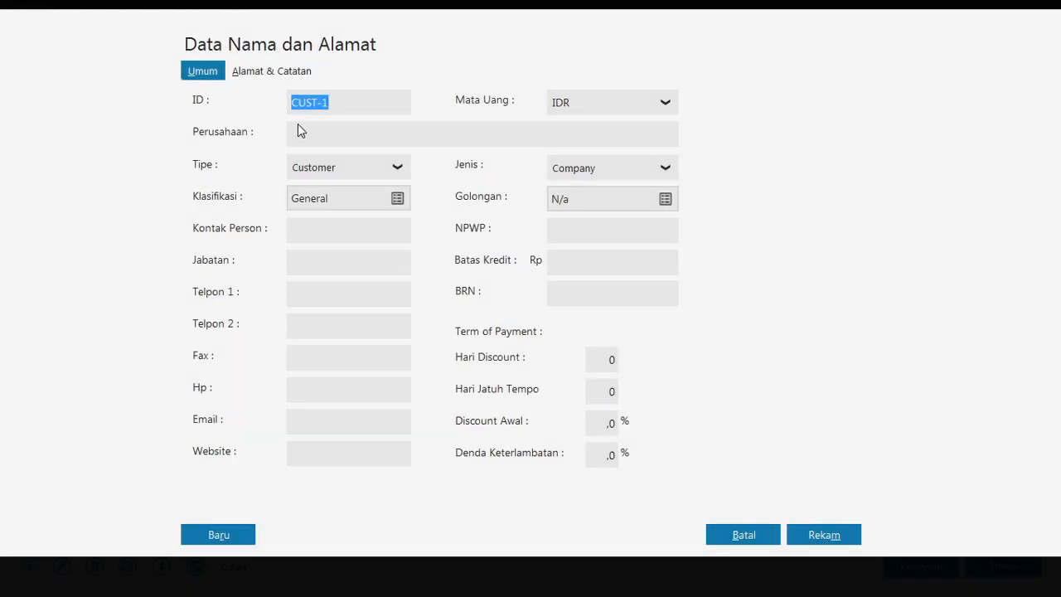
pyautogui.click(398, 170)
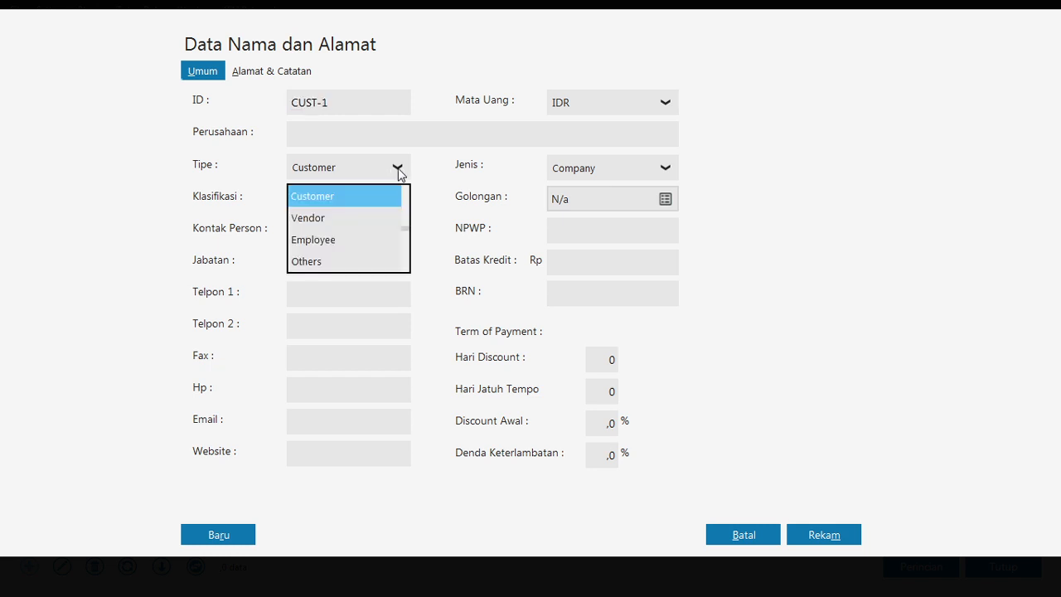
pyautogui.click(373, 218)
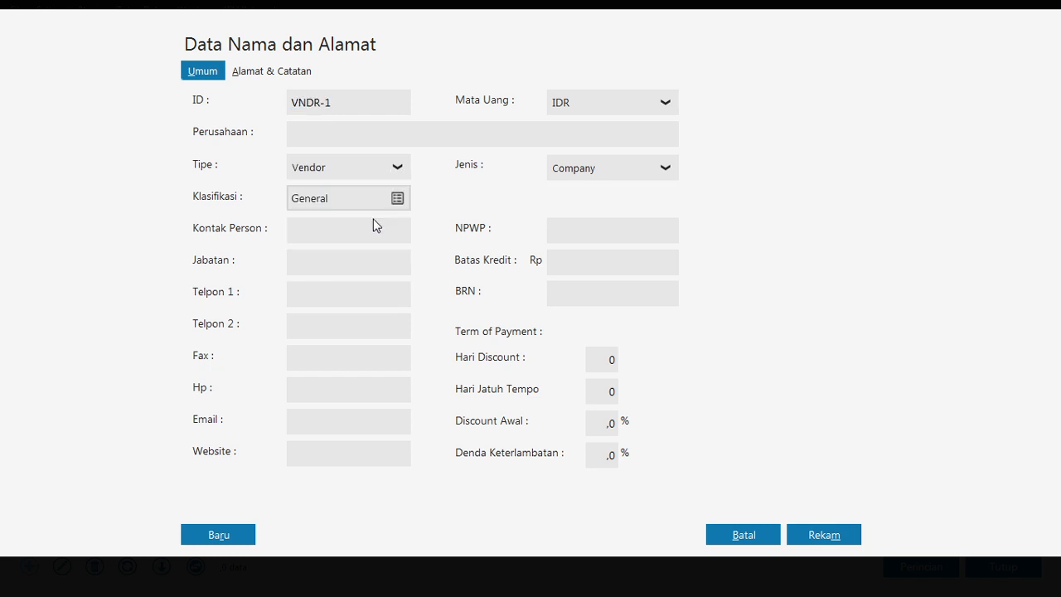
pyautogui.click(346, 100)
pyautogui.click(395, 170)
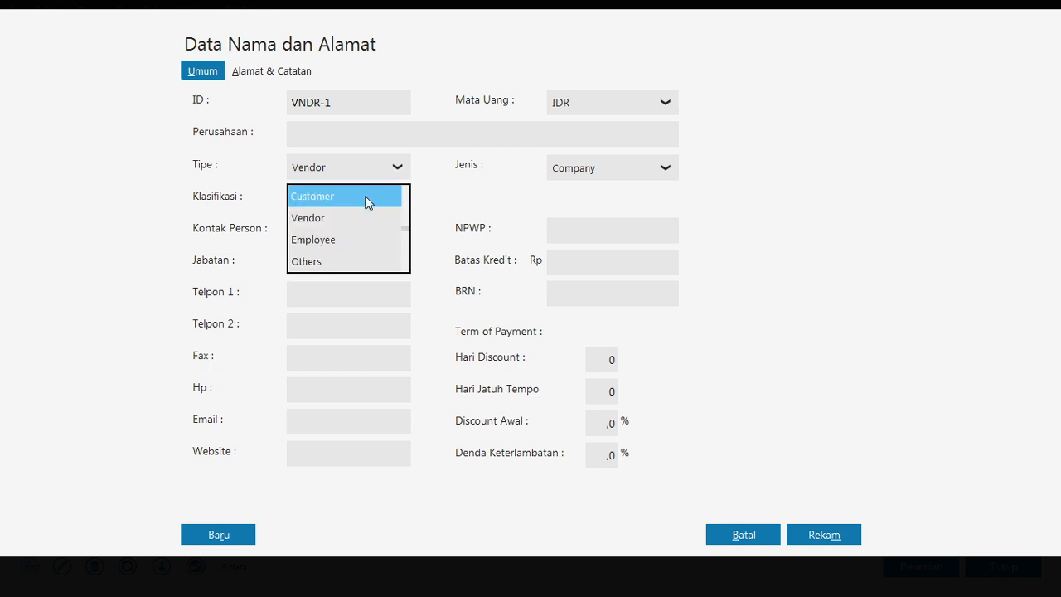
pyautogui.click(365, 196)
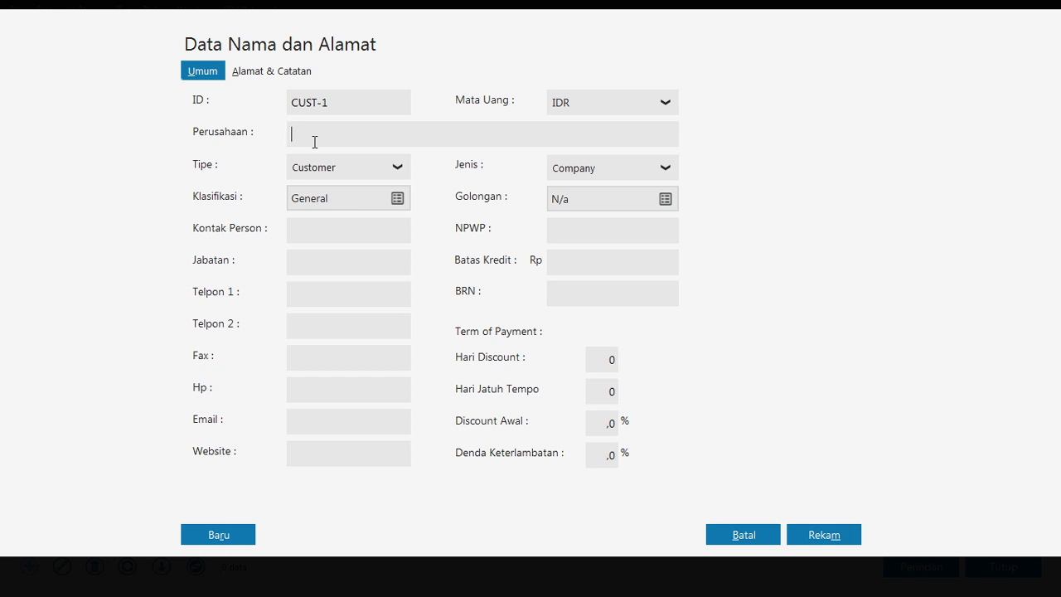
# Enter PT.Megantara as the company name of the new customer and save the record.
pyautogui.write('PT.Megantara')
pyautogui.click(812, 544)
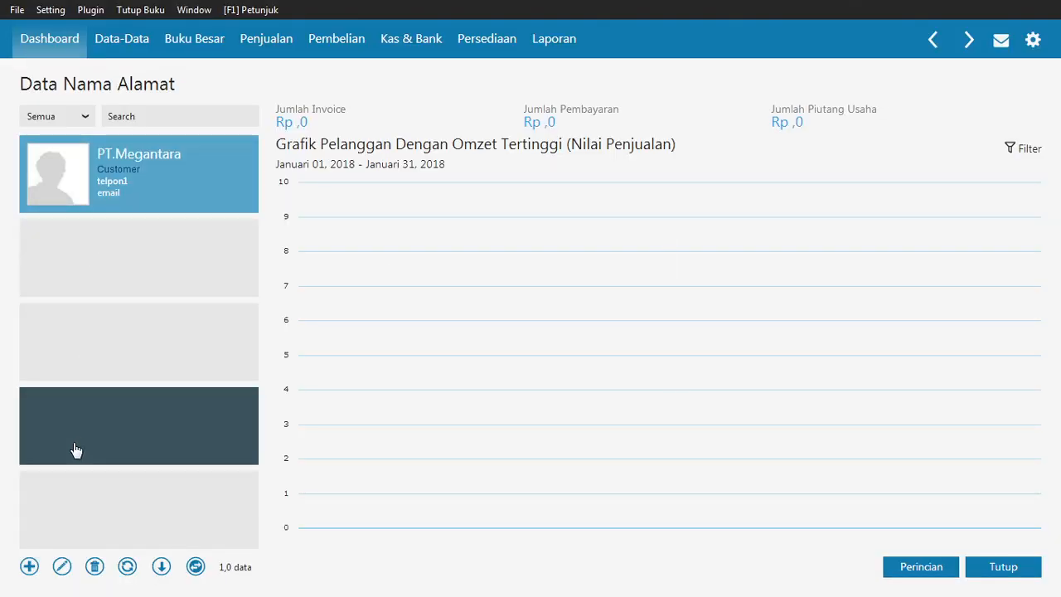
# Add a second customer record with the company name PT.Unggul Utama and save it.
pyautogui.click(29, 566)
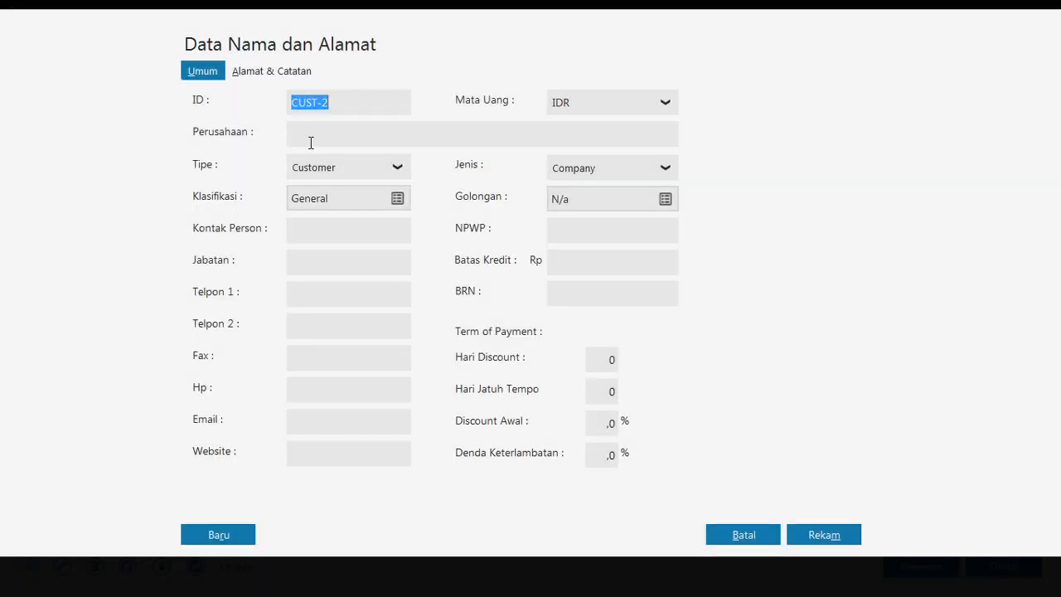
pyautogui.click(311, 143)
pyautogui.write('PT')
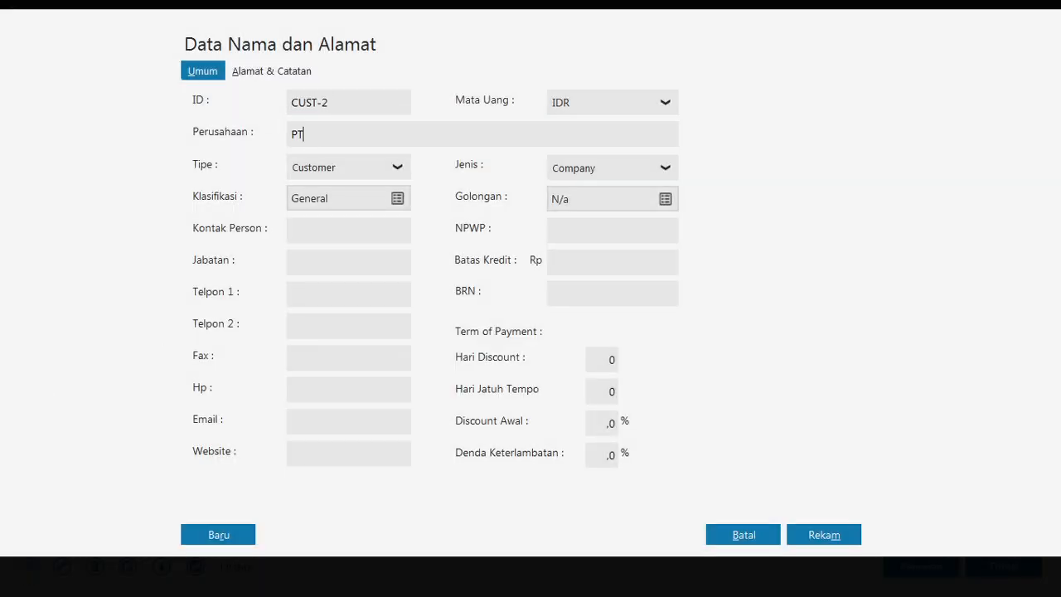
pyautogui.write('.Unggul Utama')
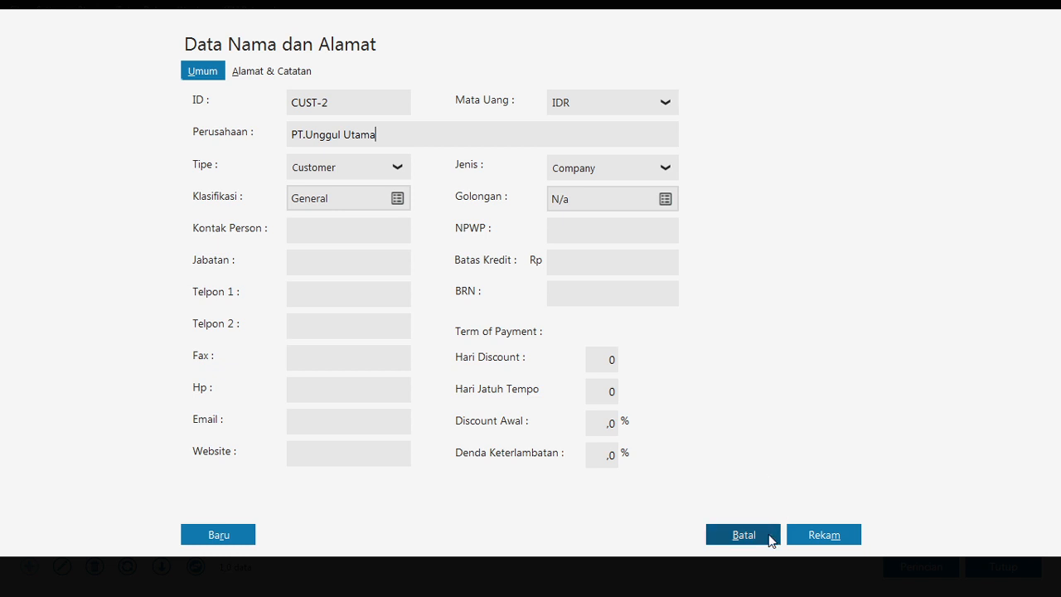
pyautogui.click(816, 538)
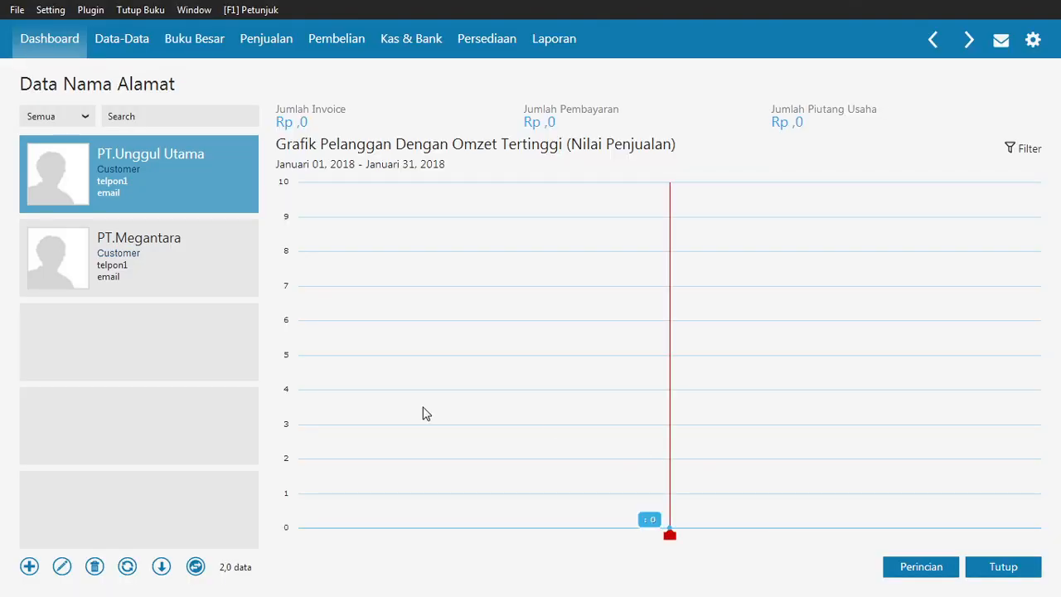
# Add a third customer record with the company name CV.Cipta Kreasi, save it and close the name and address data.
pyautogui.click(30, 569)
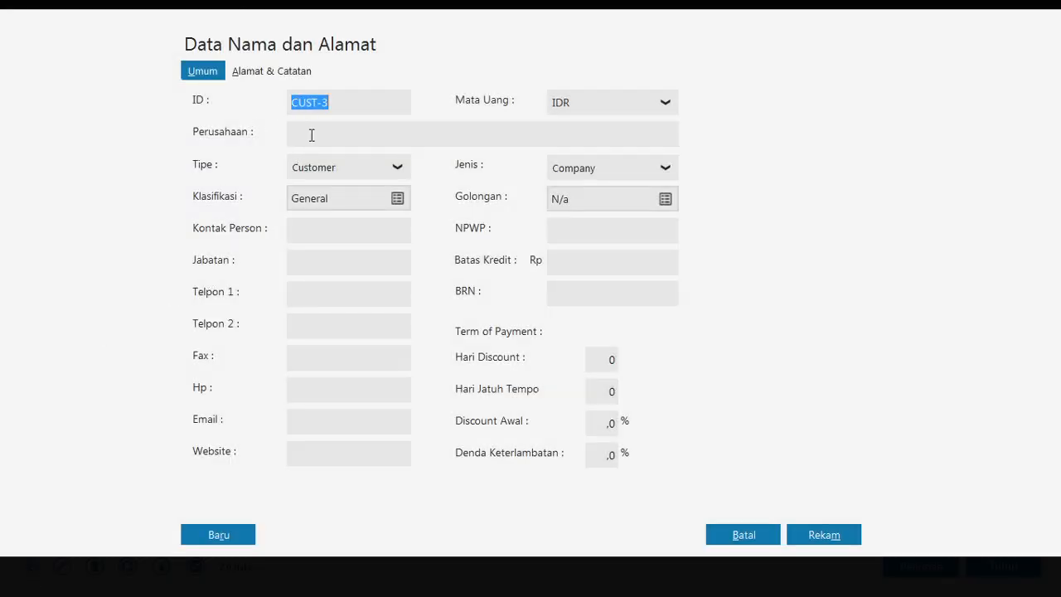
pyautogui.click(312, 135)
pyautogui.write('CV')
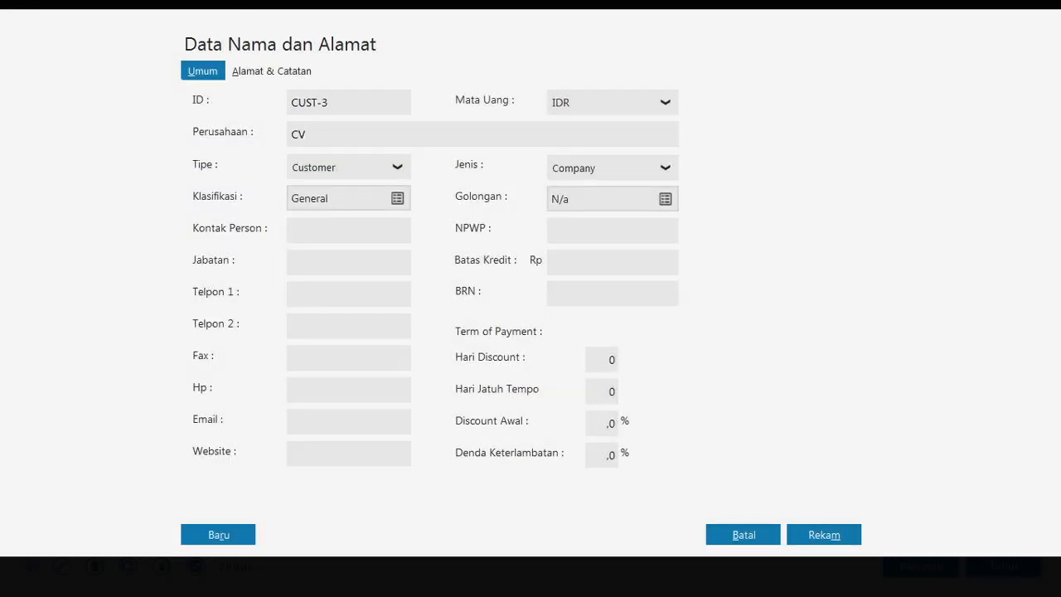
pyautogui.write('.Cipta Kreasi')
pyautogui.click(844, 538)
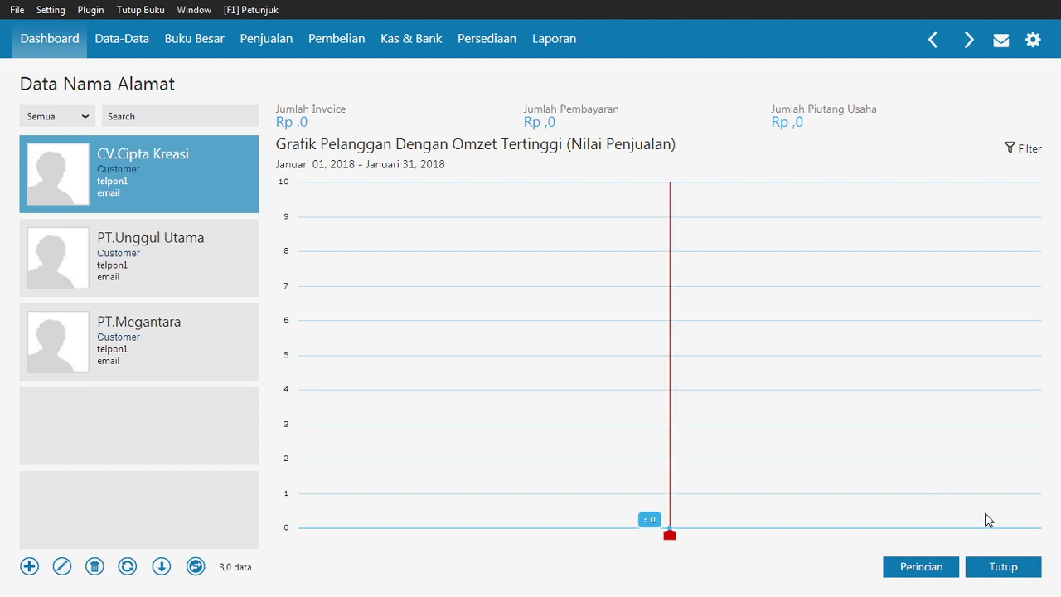
pyautogui.click(1004, 568)
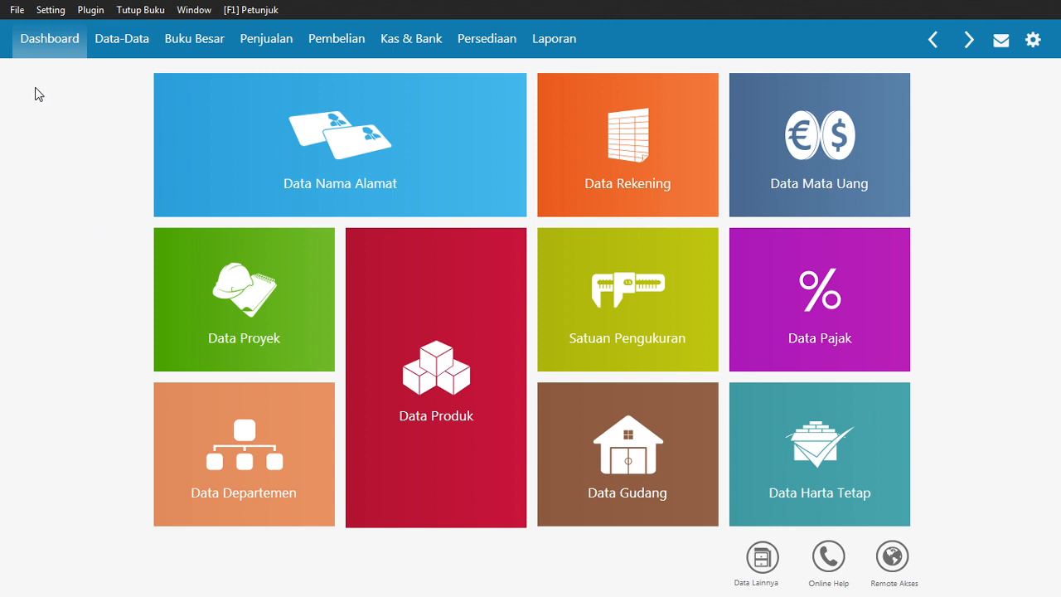
# Start a new opening balance entry for trade receivables (Saldo Awal Piutang Usaha) with PT.Megantara as the customer.
pyautogui.click(51, 10)
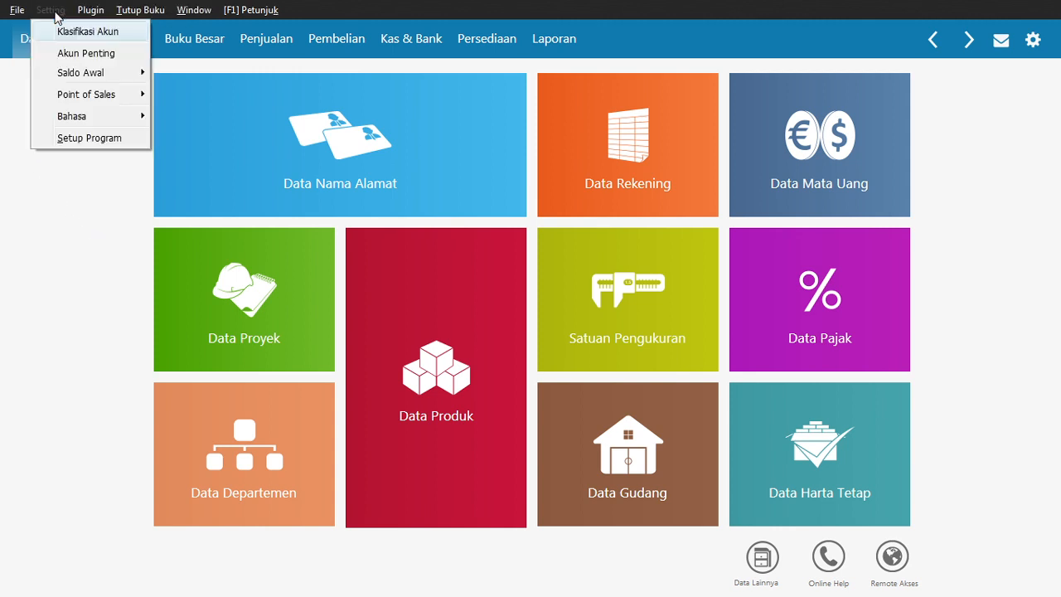
pyautogui.moveTo(65, 75)
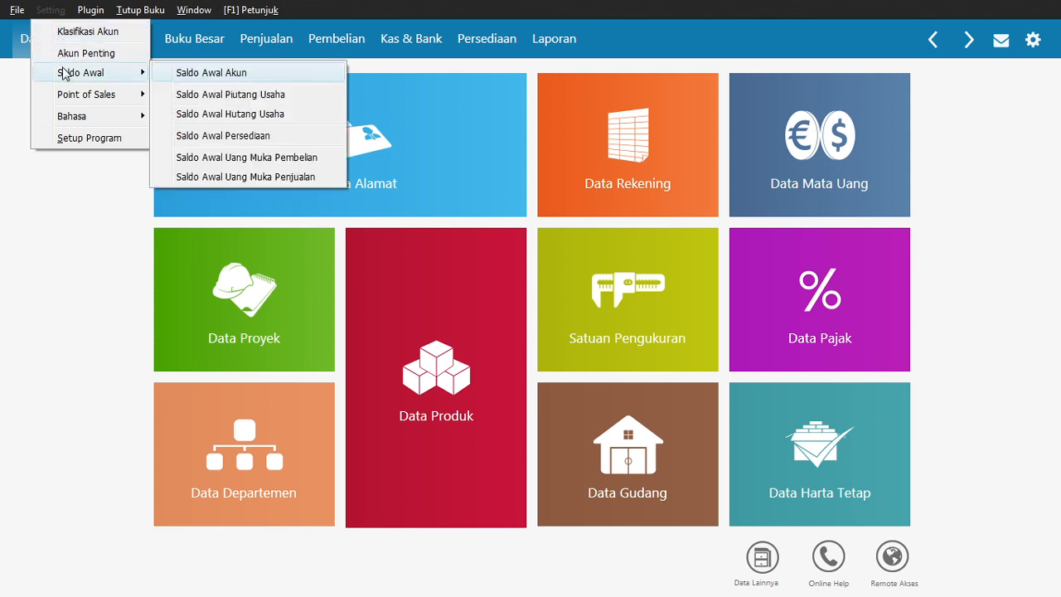
pyautogui.click(169, 99)
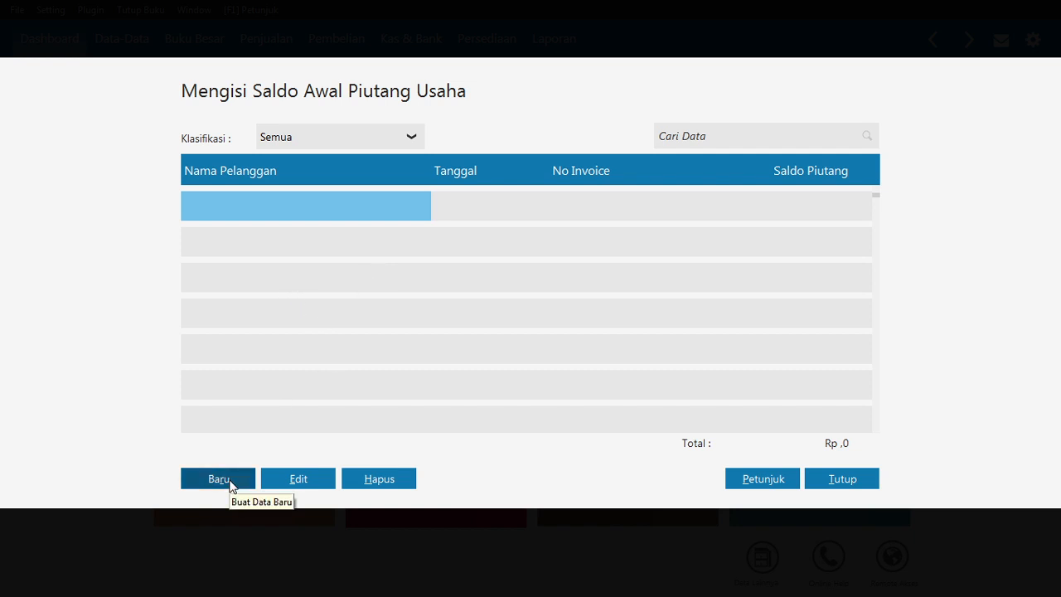
pyautogui.click(229, 480)
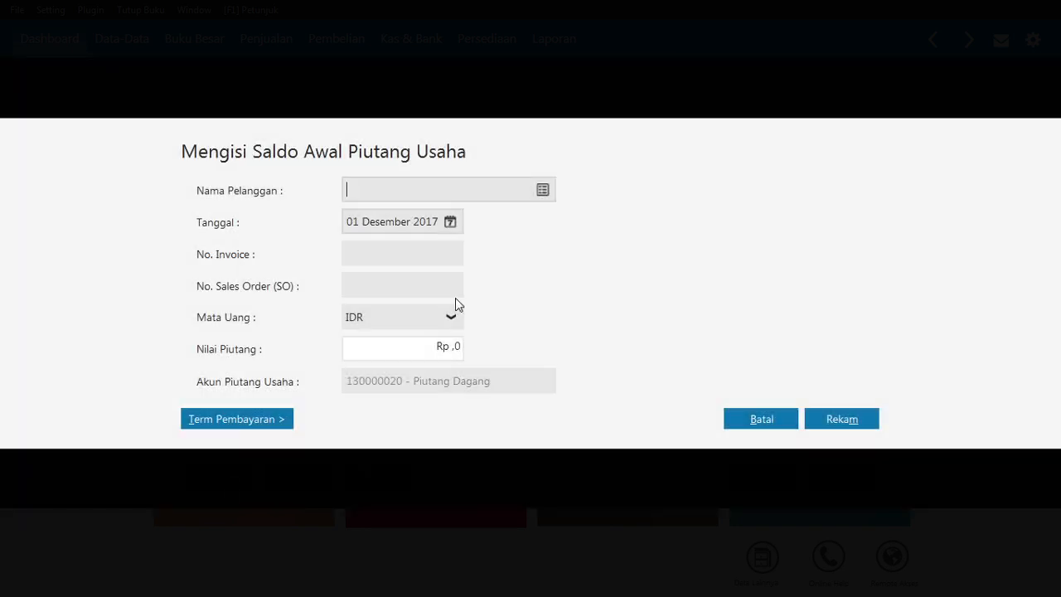
pyautogui.click(543, 190)
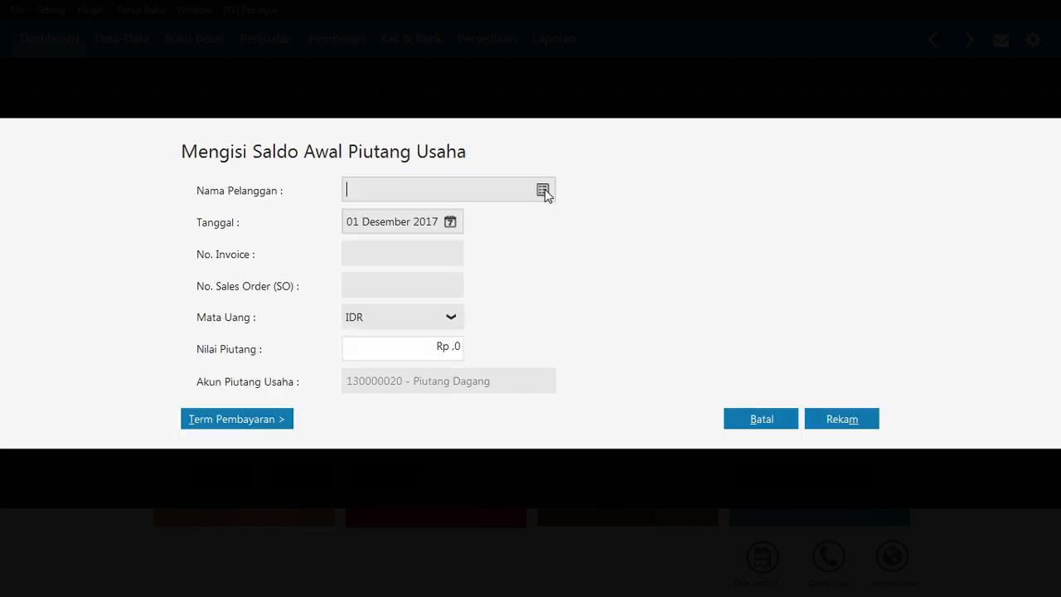
pyautogui.click(544, 189)
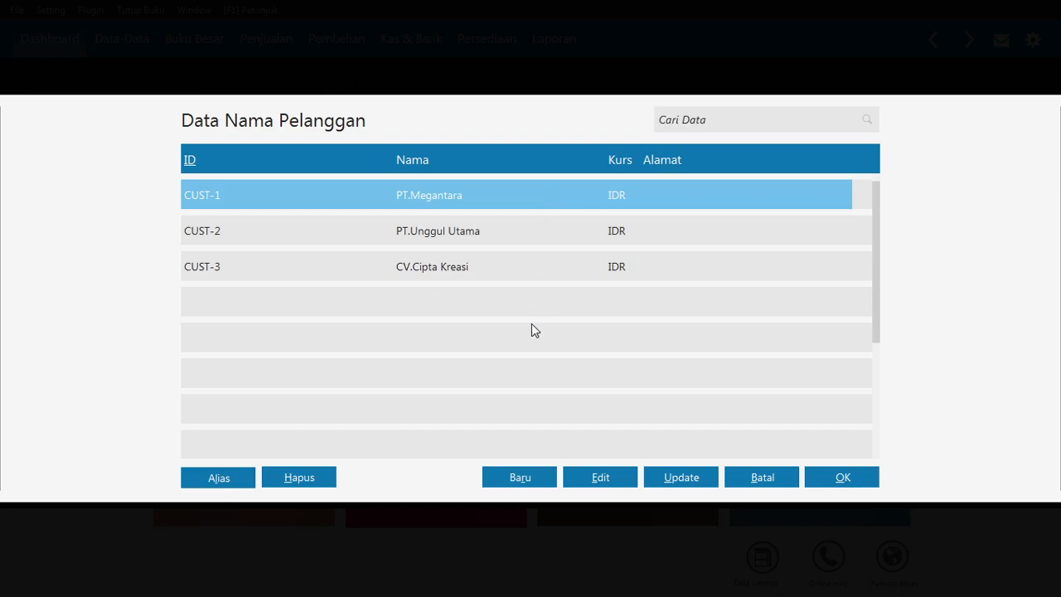
pyautogui.doubleClick(490, 201)
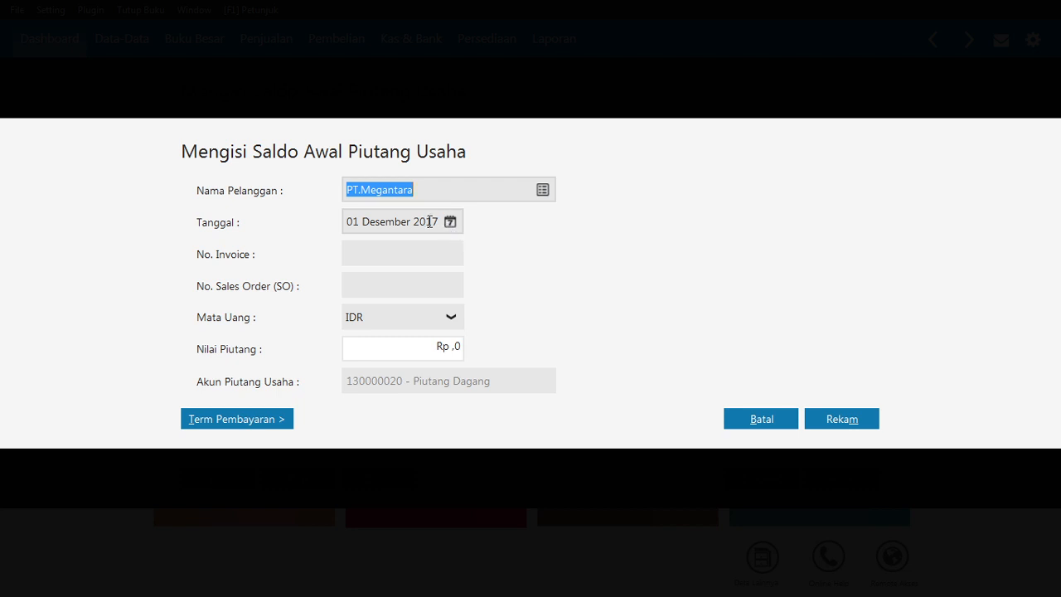
# Enter invoice number INV-01 and a receivable value of Rp 1.250.000 for PT.Megantara, and save the entry.
pyautogui.click(402, 256)
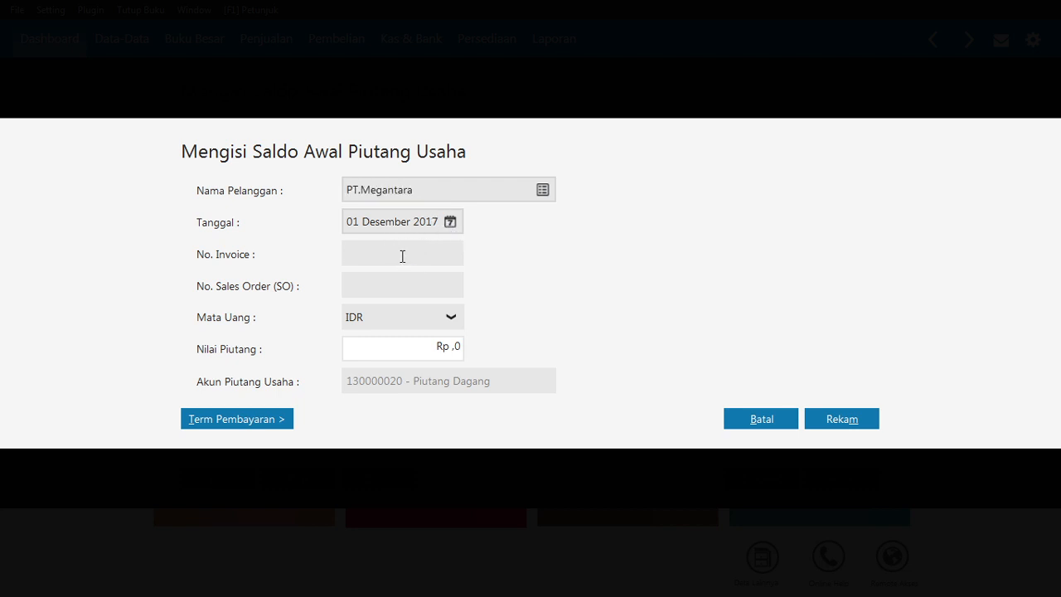
pyautogui.write('INV-01')
pyautogui.hotkey('ctrl', 'a')
pyautogui.write('1250000')
pyautogui.press('Tab')
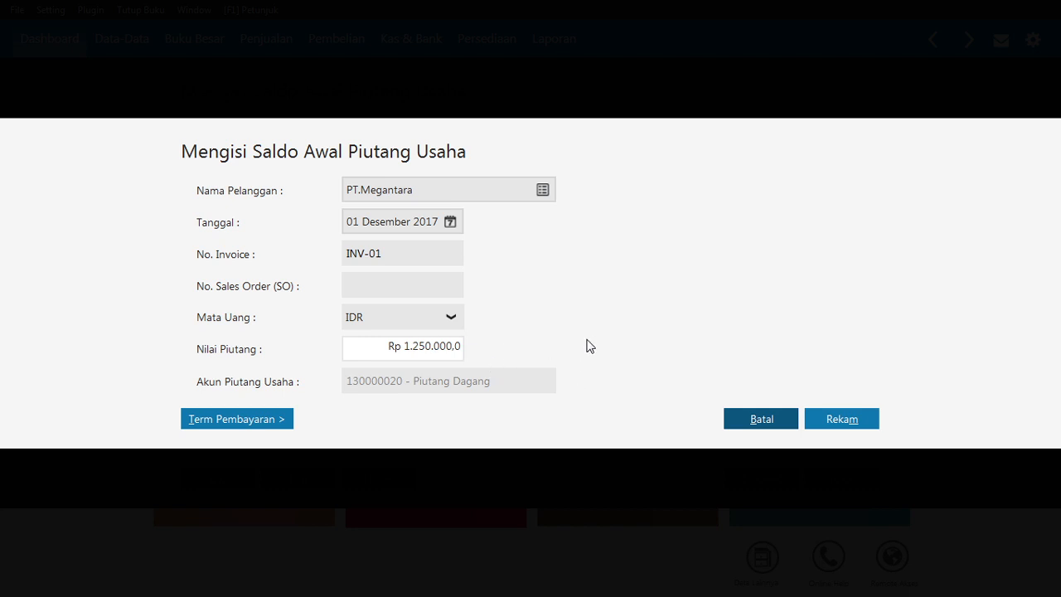
pyautogui.click(830, 425)
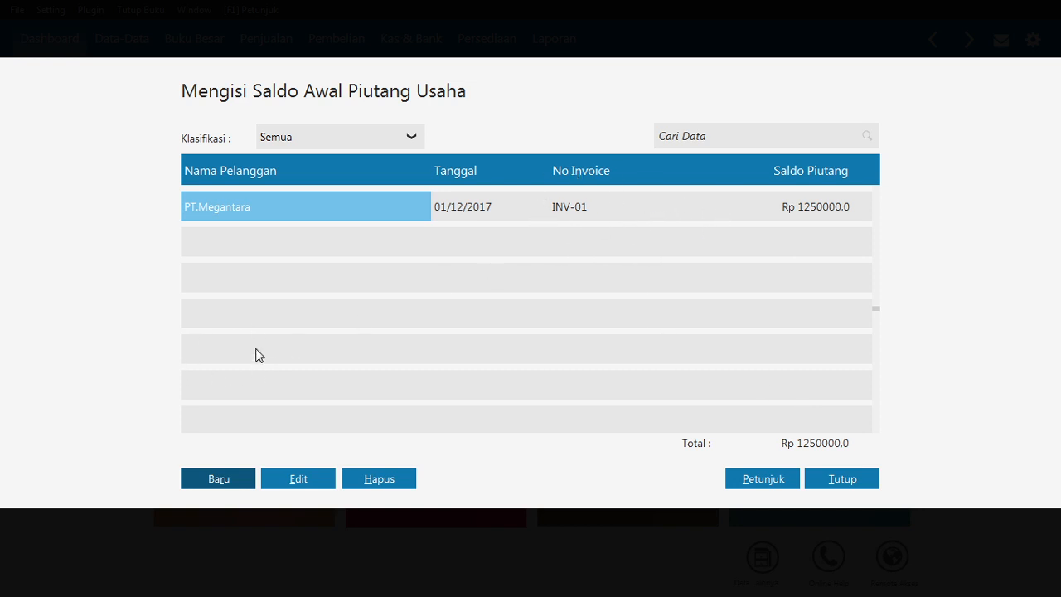
# Start a new receivable opening balance entry for customer PT.Unggul Utama, dated 01 Nopember 2017.
pyautogui.click(213, 475)
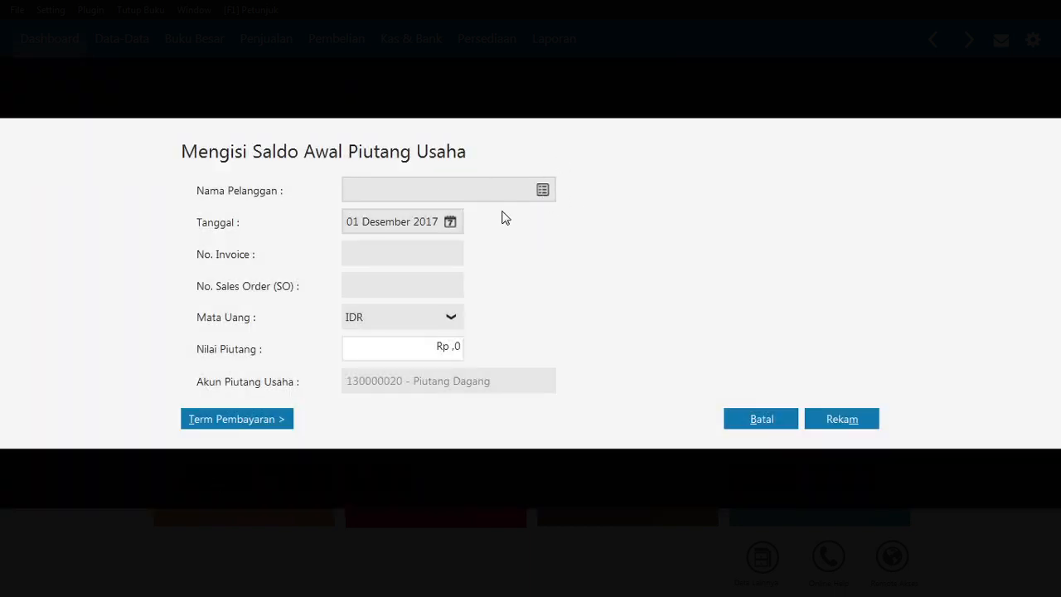
pyautogui.click(541, 187)
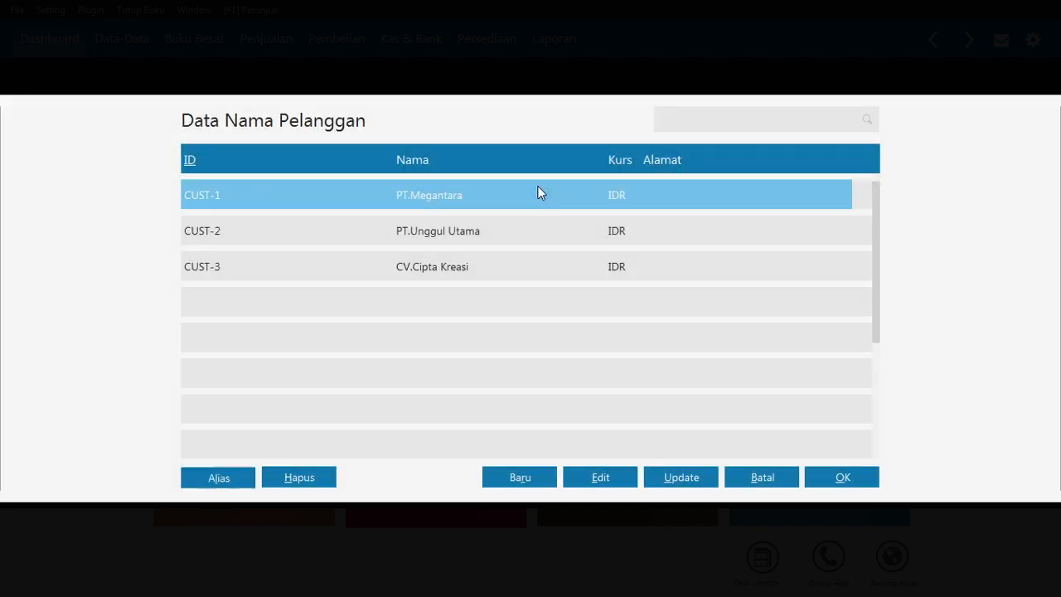
pyautogui.doubleClick(490, 238)
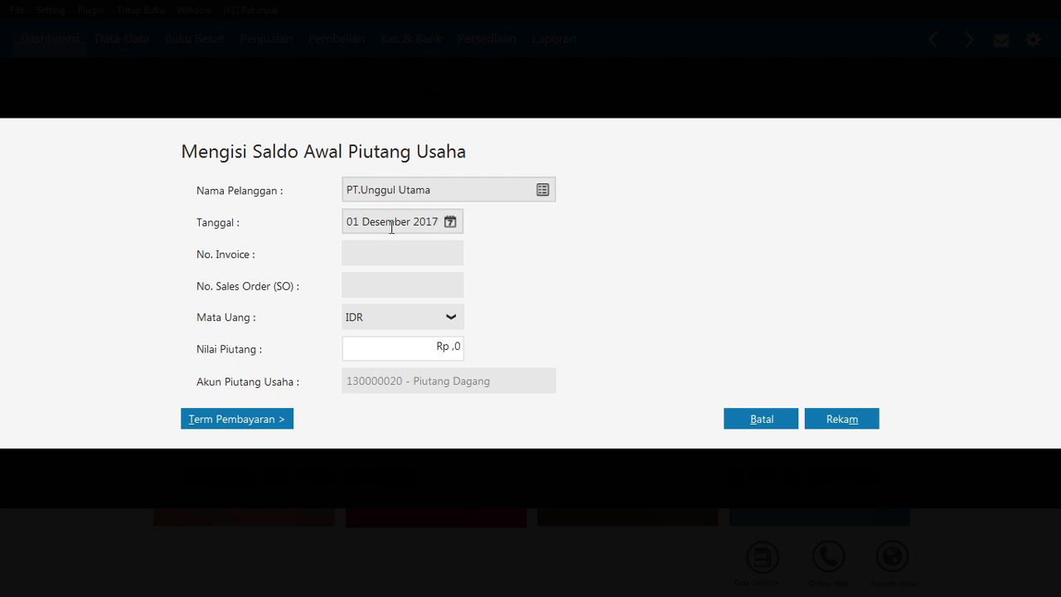
pyautogui.click(449, 224)
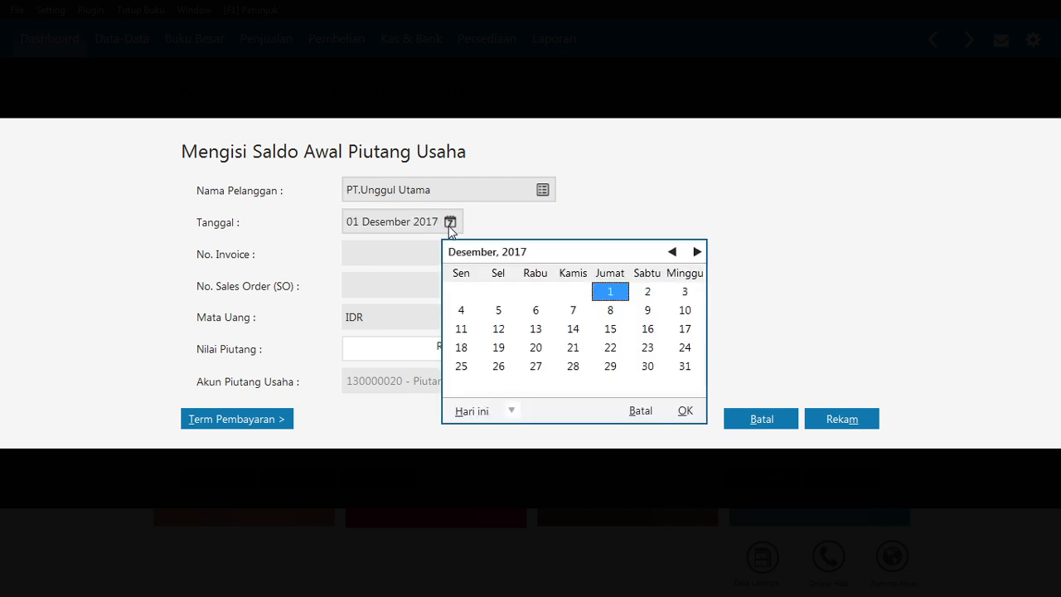
pyautogui.click(672, 255)
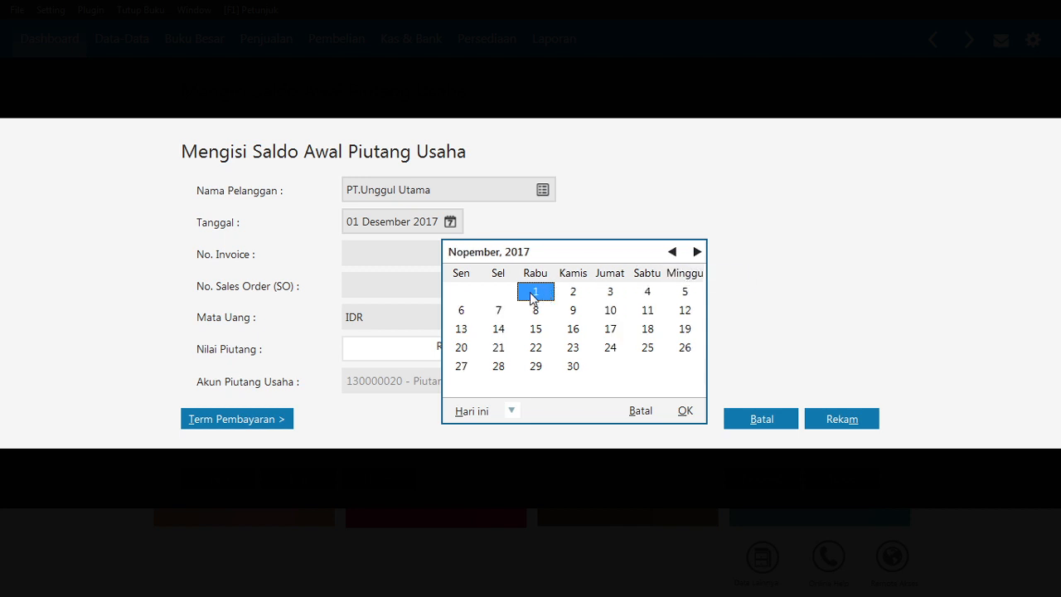
pyautogui.click(683, 413)
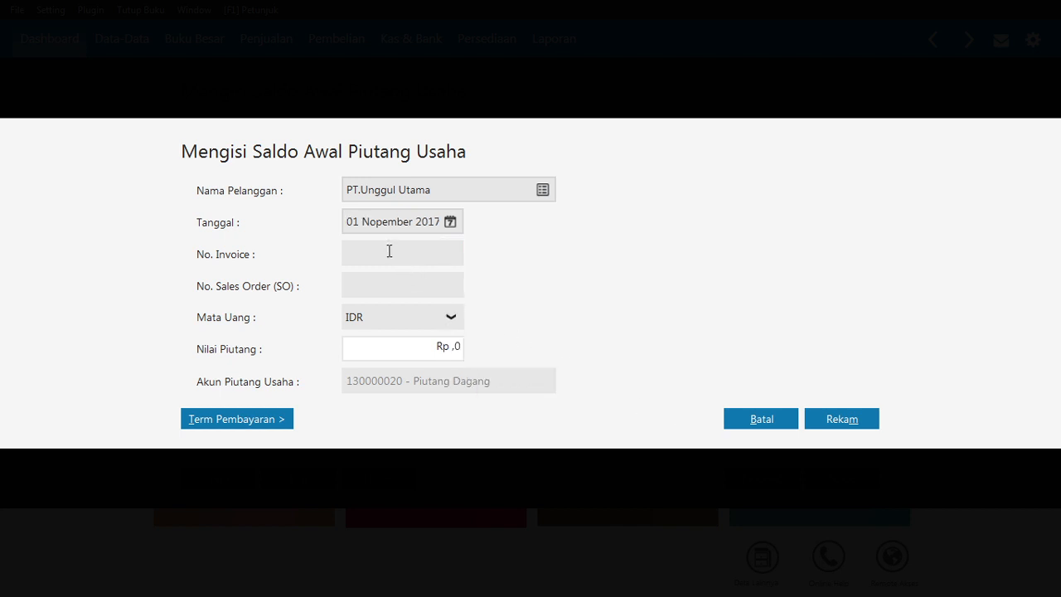
# Enter invoice number INV-02 and a receivable value of Rp 2.450.000 for PT.Unggul Utama, and save the entry.
pyautogui.write('INV-02')
pyautogui.click(375, 349)
pyautogui.write('2.450.')
pyautogui.write('0000')
pyautogui.press('Tab')
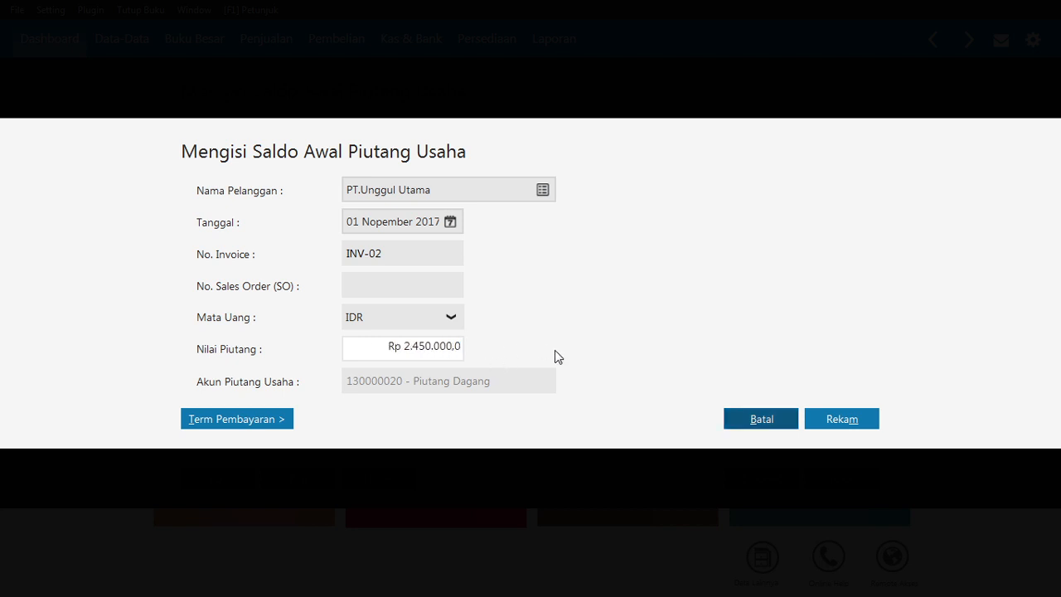
pyautogui.click(827, 415)
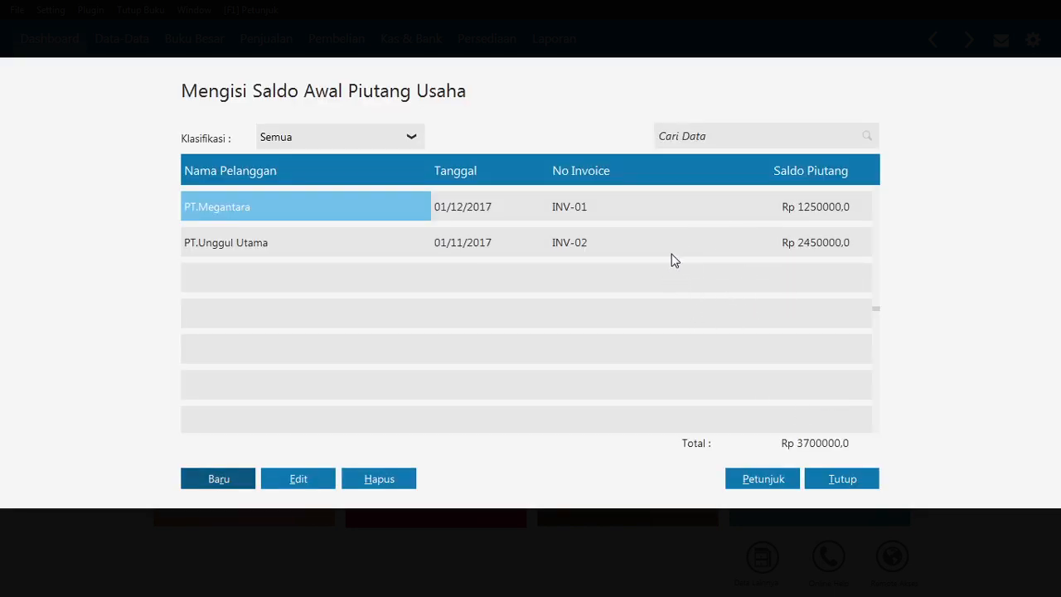
# Start a new receivable opening balance entry for customer CV.Cipta Kreasi, dated 25 Nopember 2017.
pyautogui.click(208, 482)
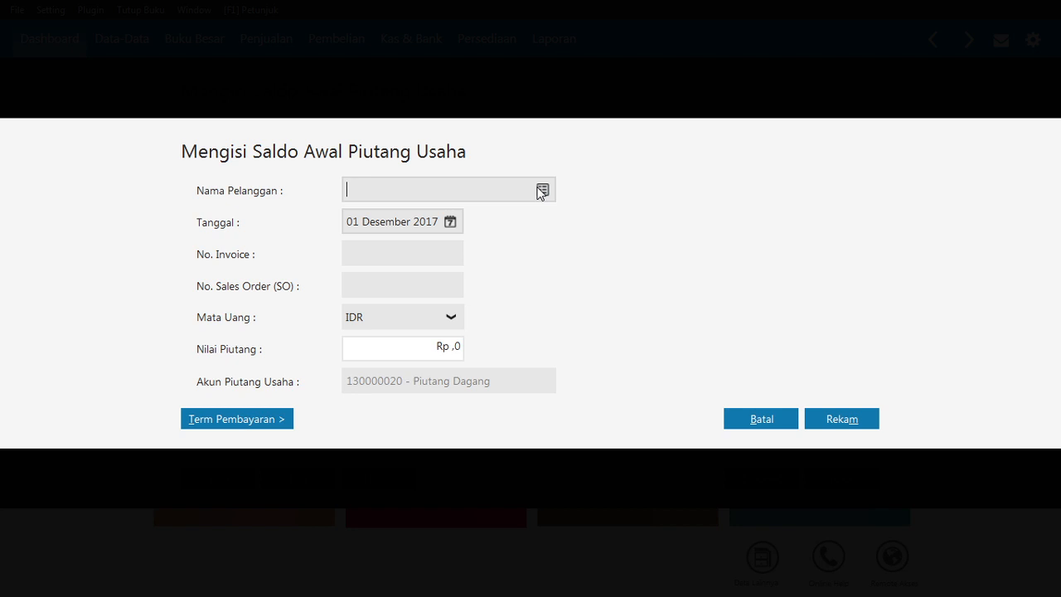
pyautogui.click(540, 191)
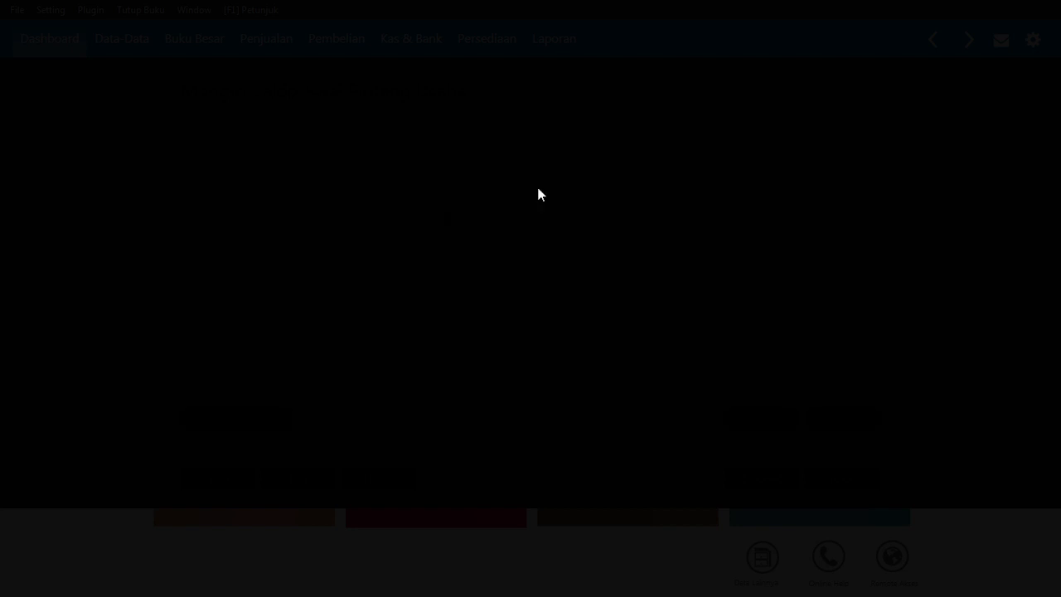
pyautogui.click(484, 266)
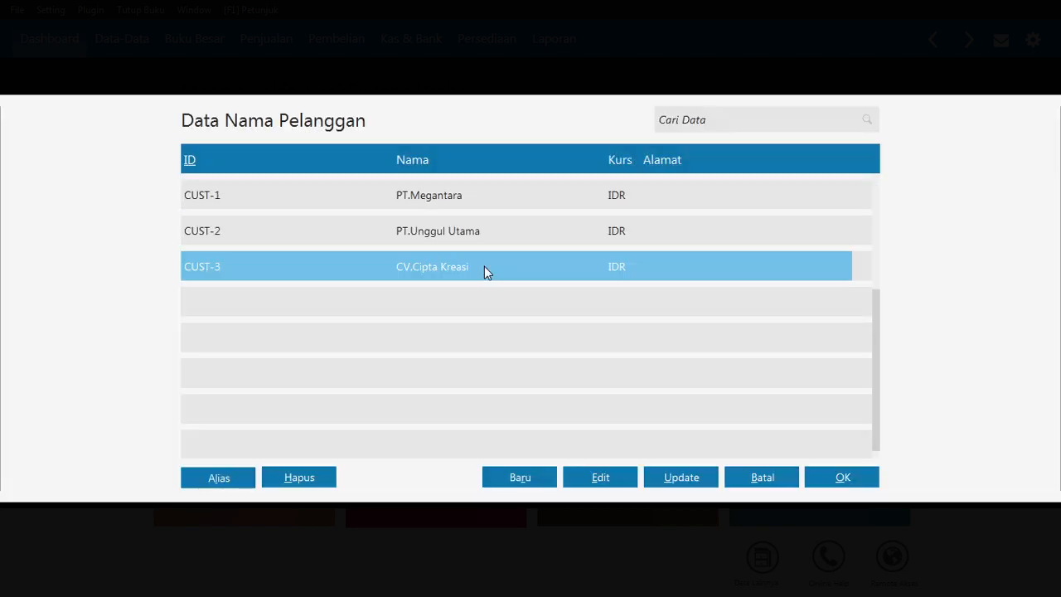
pyautogui.doubleClick(404, 272)
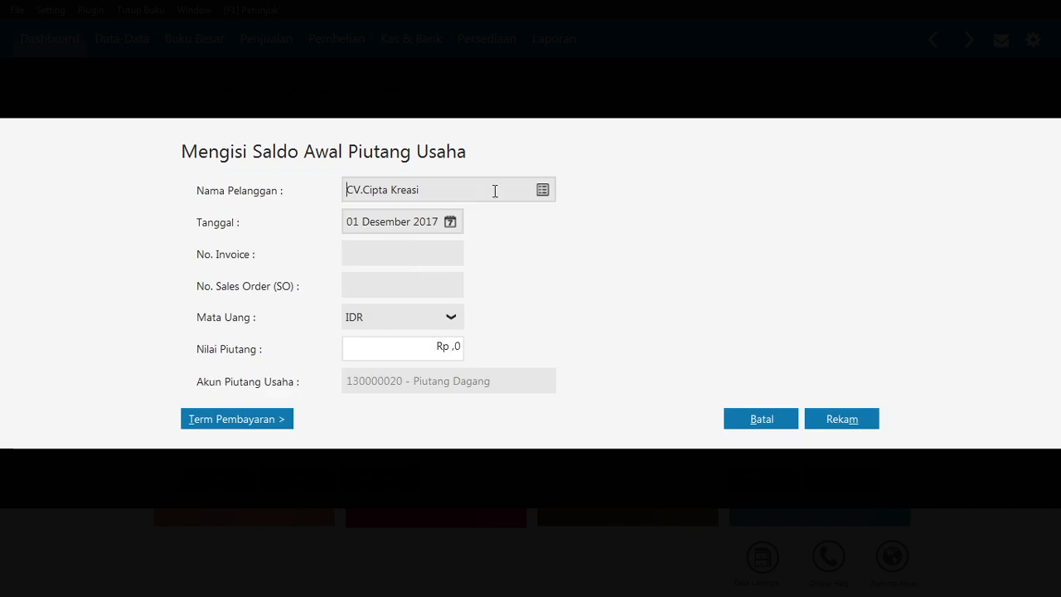
pyautogui.click(449, 223)
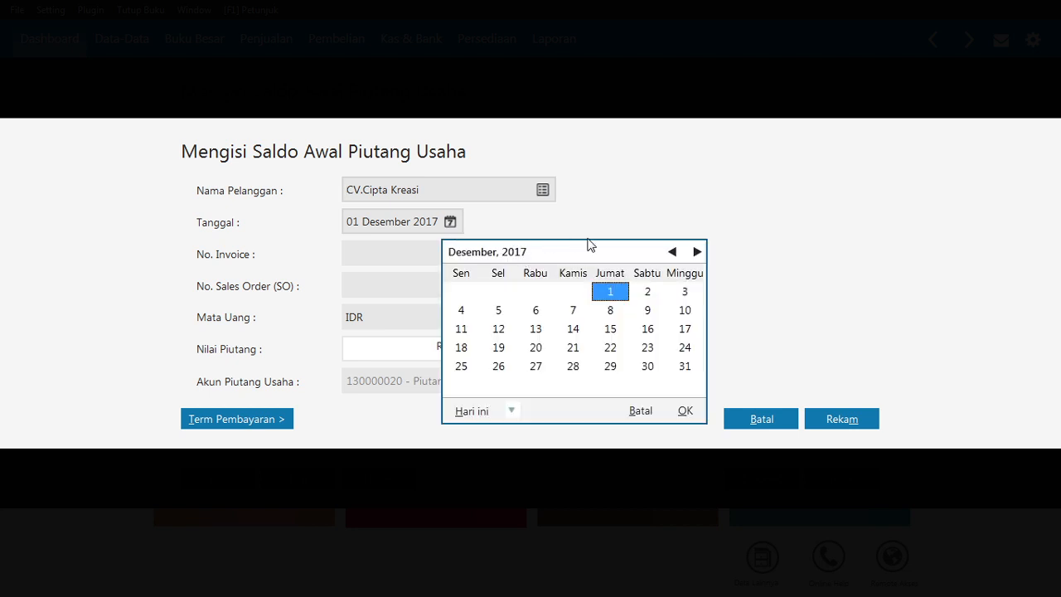
pyautogui.click(673, 252)
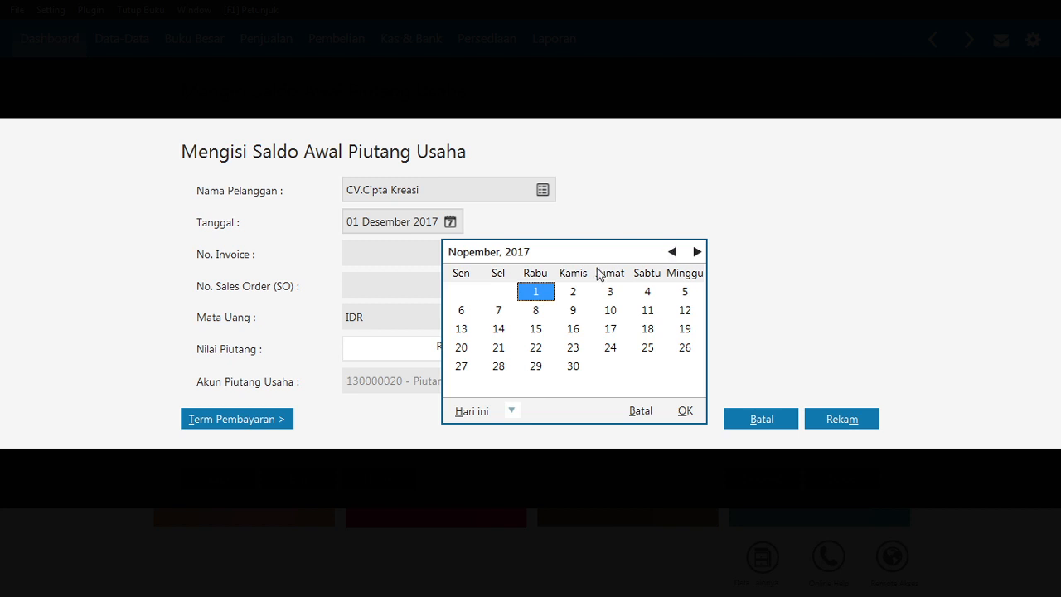
pyautogui.click(653, 349)
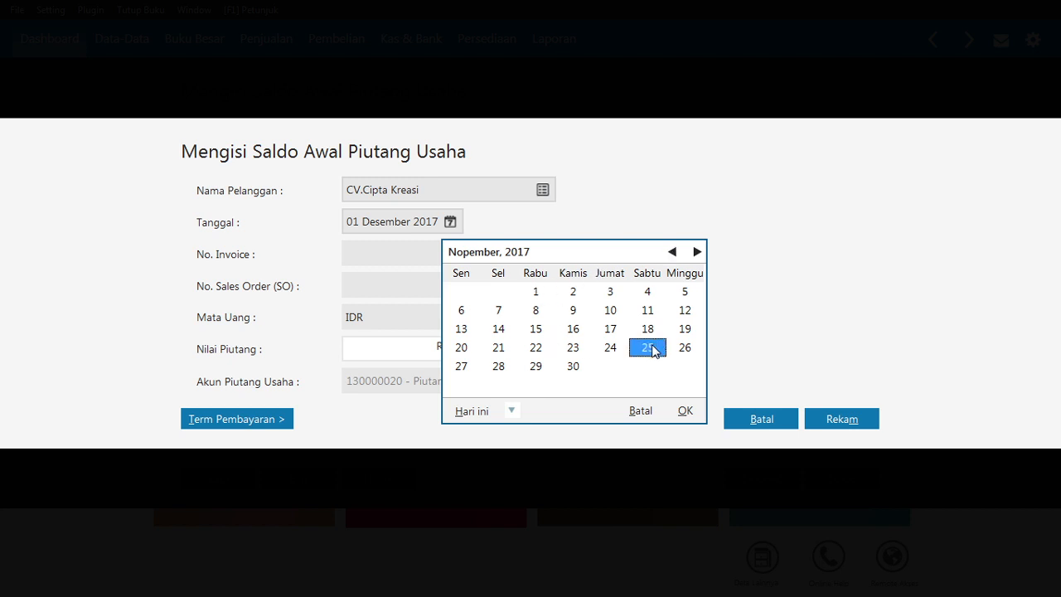
pyautogui.click(685, 410)
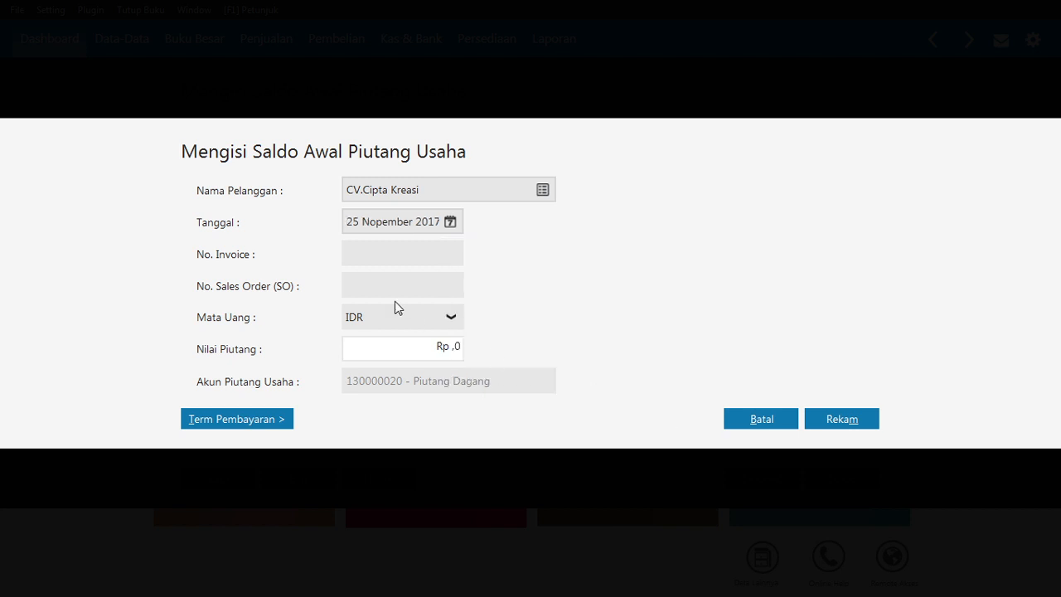
# Enter invoice number INV-03 and a receivable value of Rp 850.000 for CV.Cipta Kreasi, and save the entry.
pyautogui.click(352, 253)
pyautogui.write('INV-03')
pyautogui.press('Tab')
pyautogui.click(367, 342)
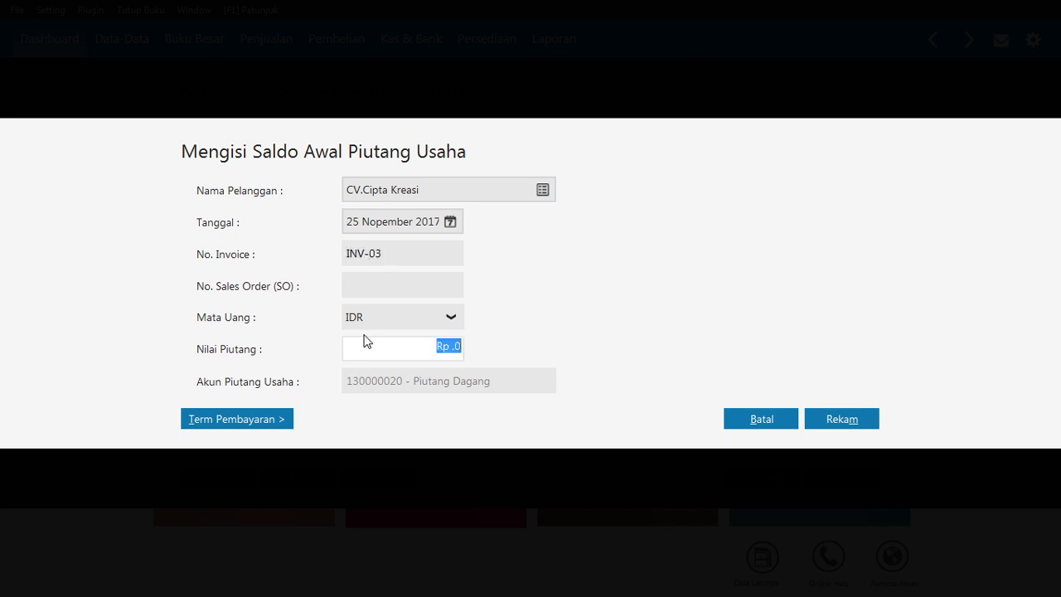
pyautogui.write('850000')
pyautogui.press('Tab')
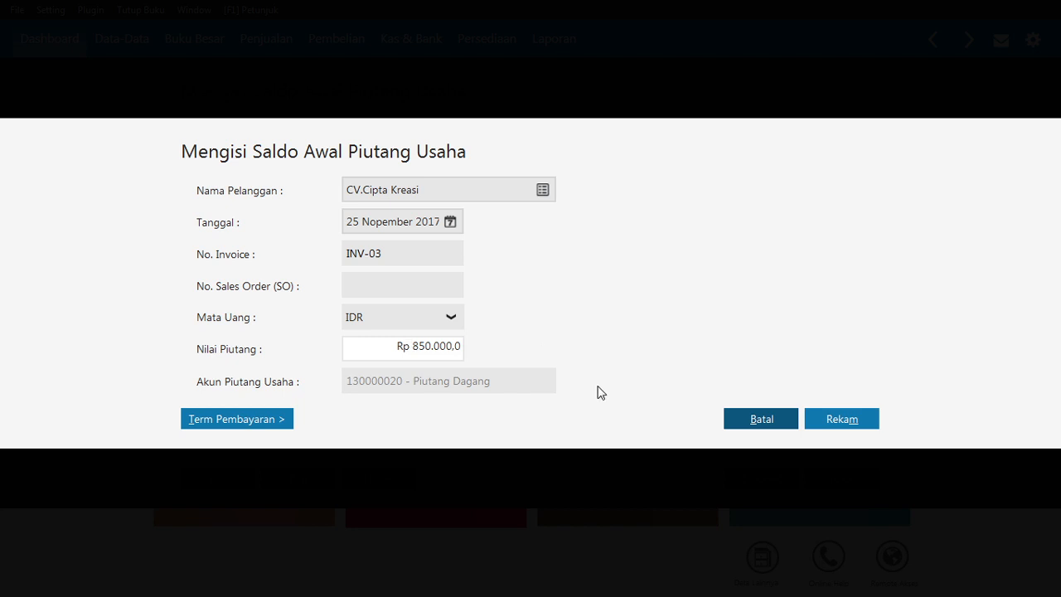
pyautogui.click(829, 421)
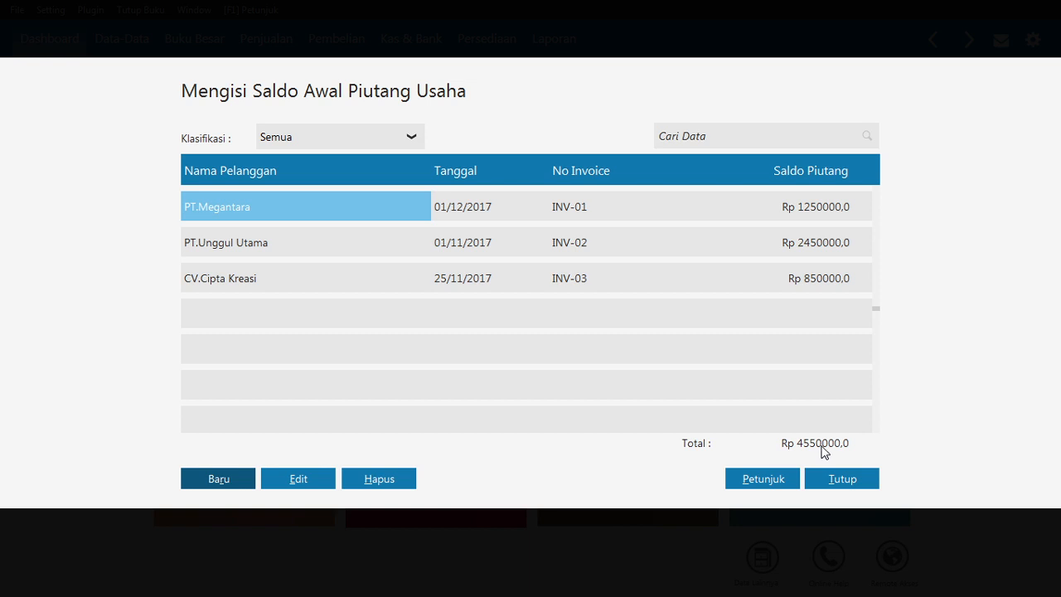
# Reopen the INV-03 entry of CV.Cipta Kreasi to review it, save it again and close the receivable opening balance list.
pyautogui.click(723, 286)
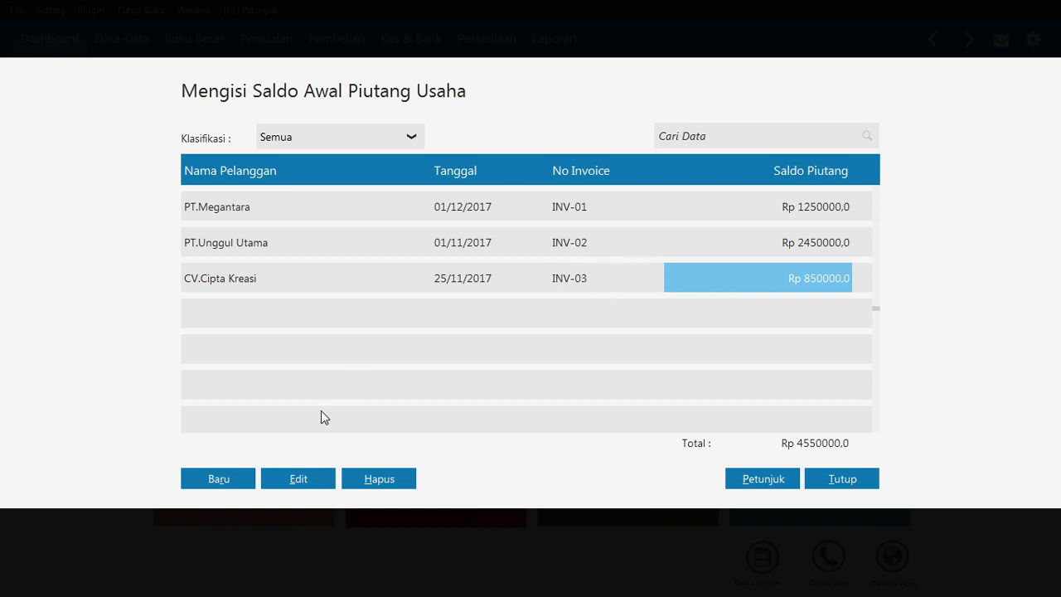
pyautogui.click(298, 479)
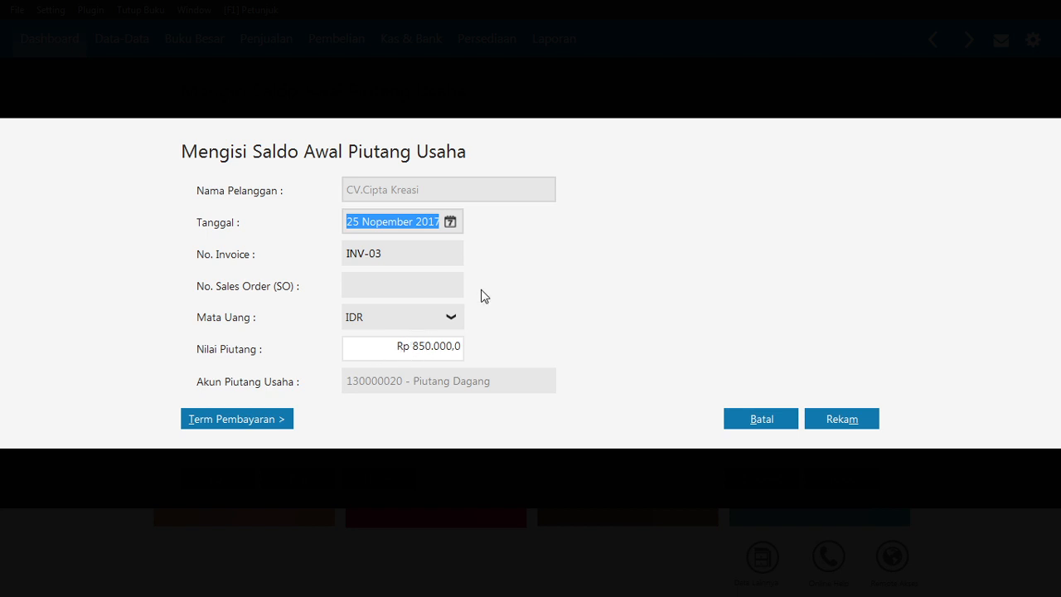
pyautogui.click(843, 418)
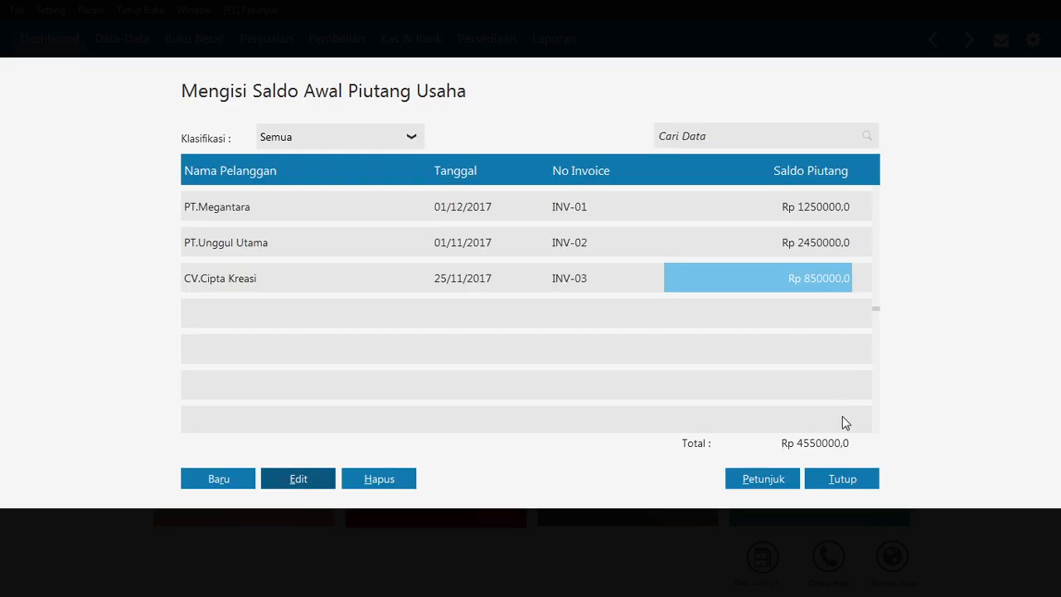
pyautogui.click(590, 279)
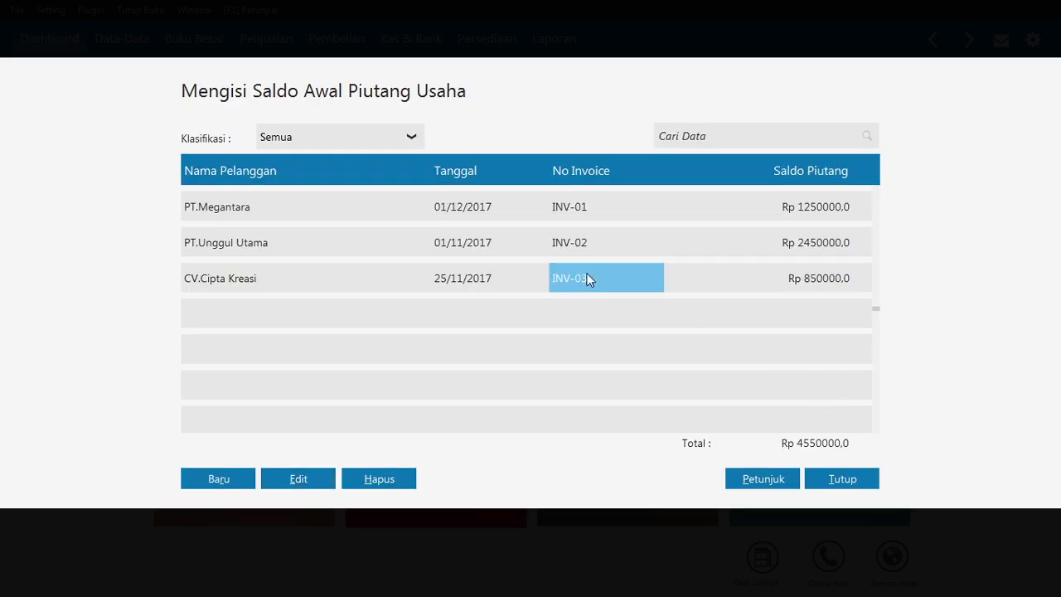
pyautogui.click(842, 479)
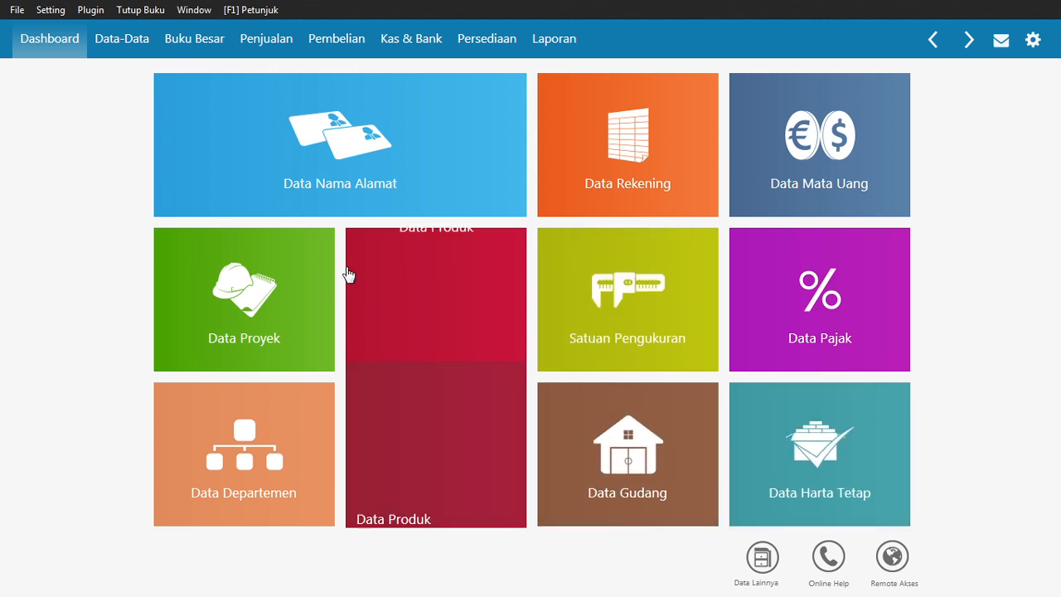
# Add a name and address record (Data Nama Alamat) of type Vendor with the company name PT.Sinar Elektro and save it.
pyautogui.click(319, 180)
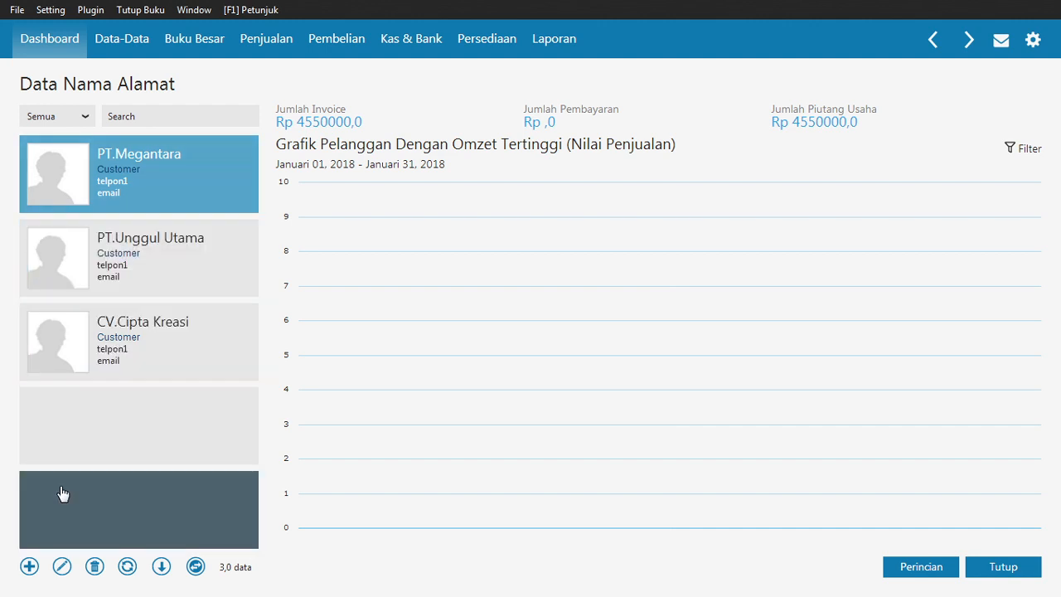
pyautogui.click(30, 567)
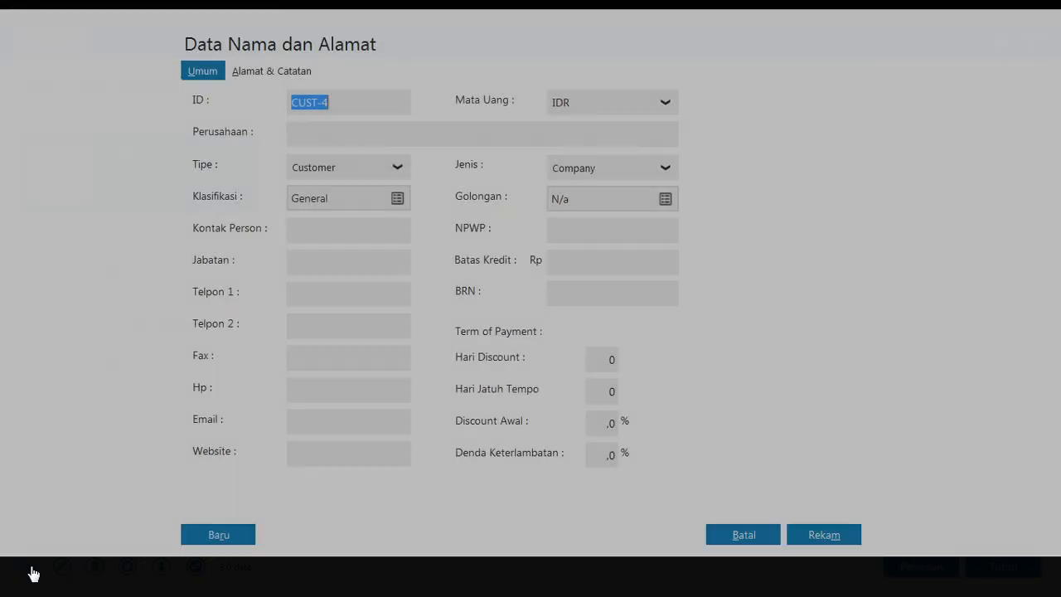
pyautogui.click(396, 172)
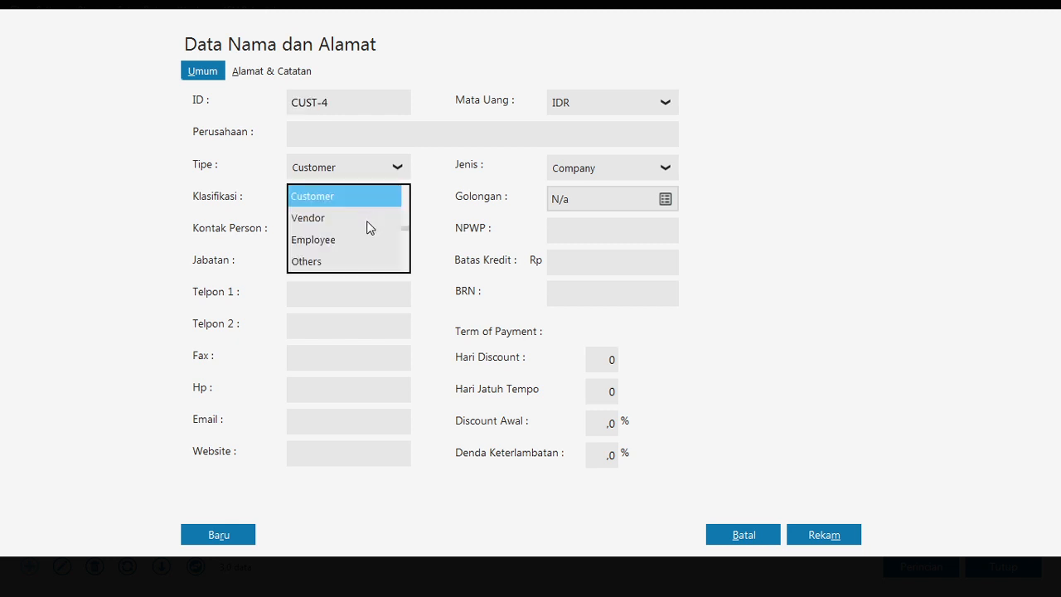
pyautogui.click(368, 221)
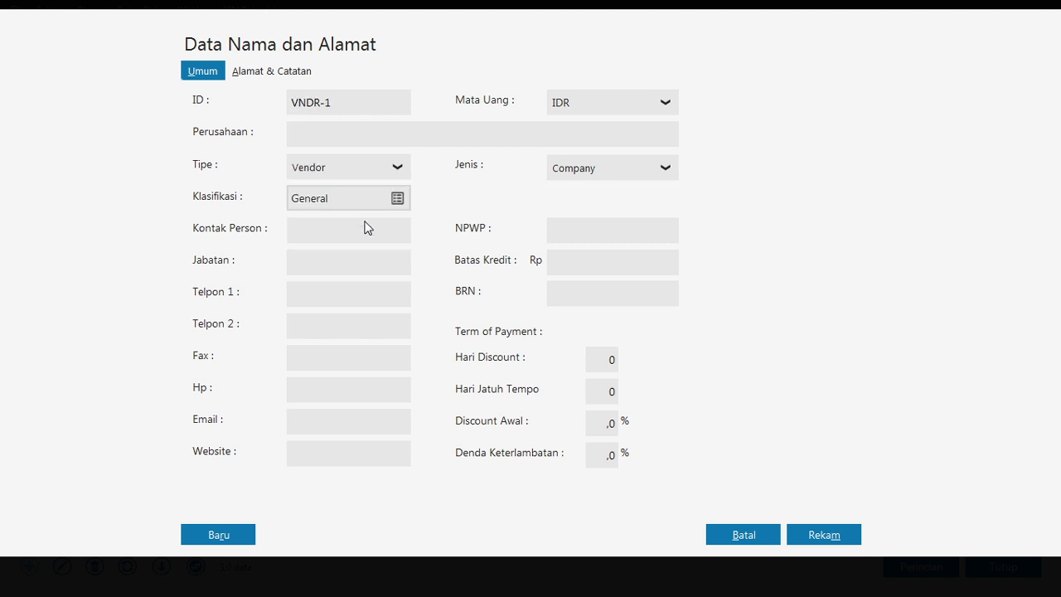
pyautogui.click(339, 124)
pyautogui.write('PTR')
pyautogui.press('BackSpace')
pyautogui.write('.Sinar Elektro')
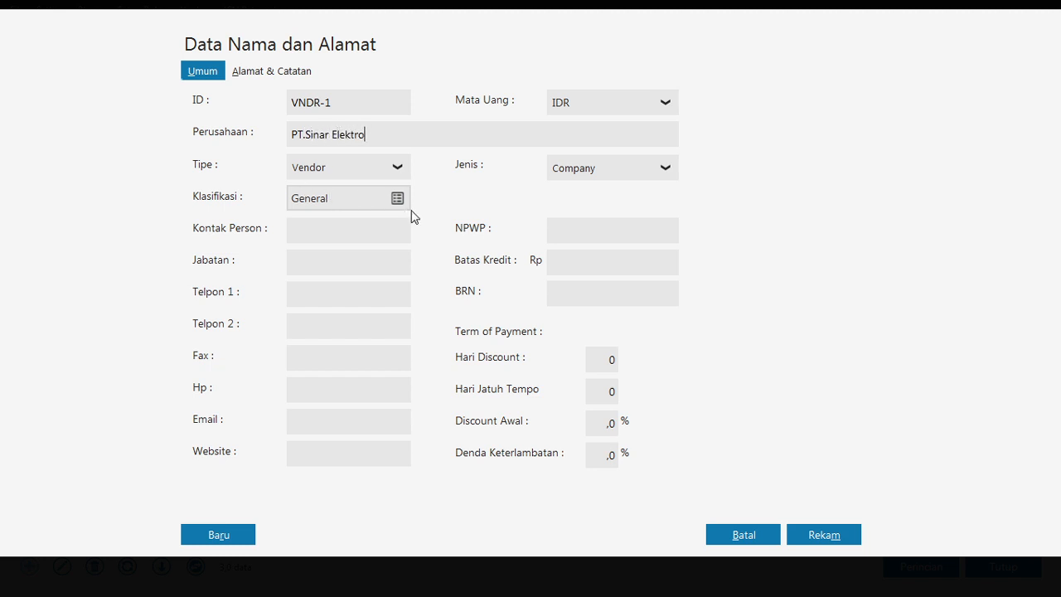
pyautogui.click(838, 538)
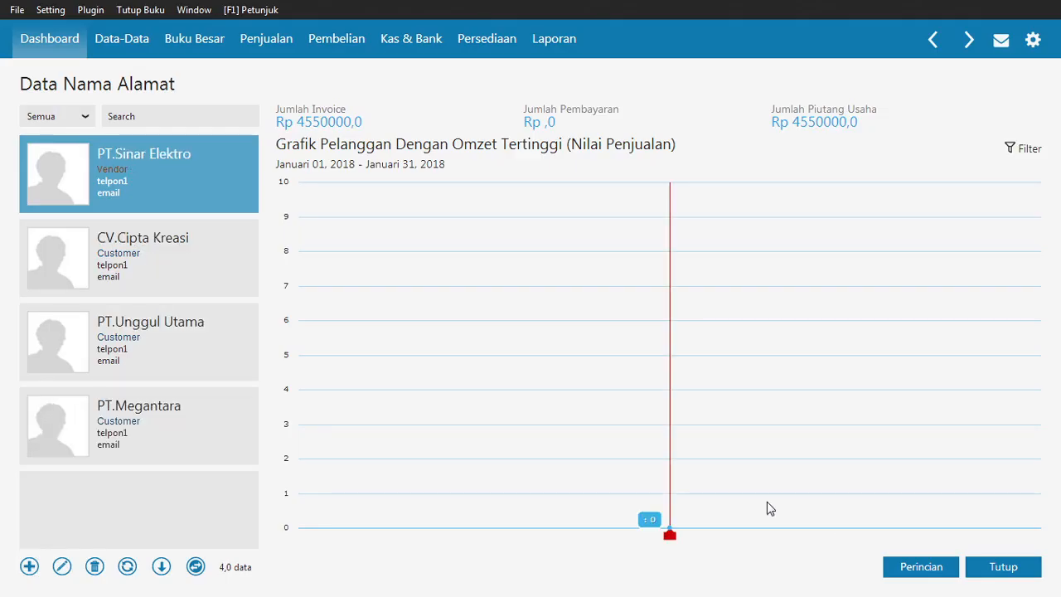
# Add a second Vendor record with the company name CV.Riung Jaya and save it.
pyautogui.click(29, 567)
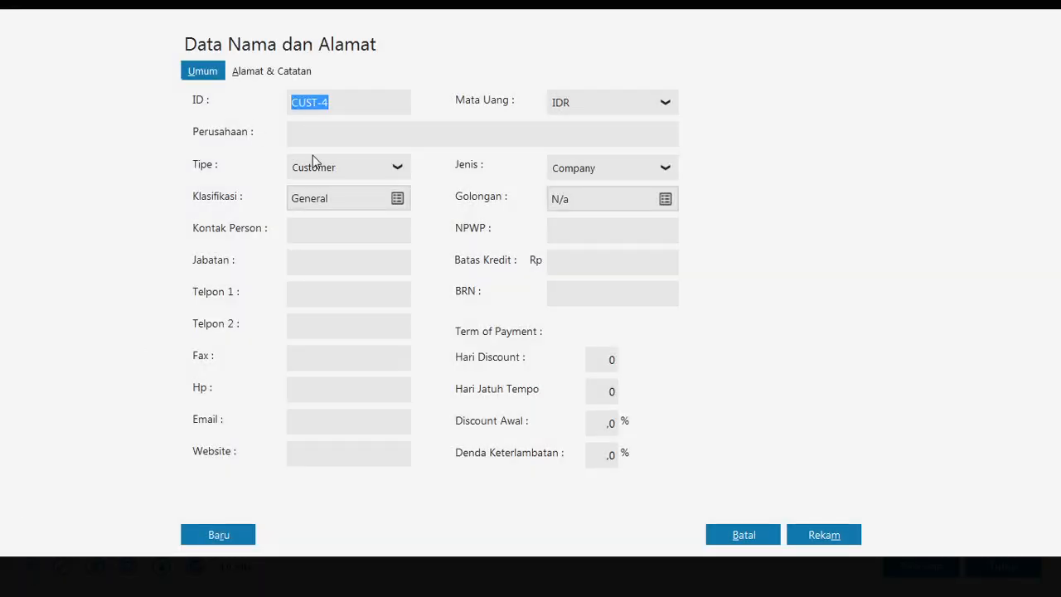
pyautogui.click(397, 167)
pyautogui.click(369, 219)
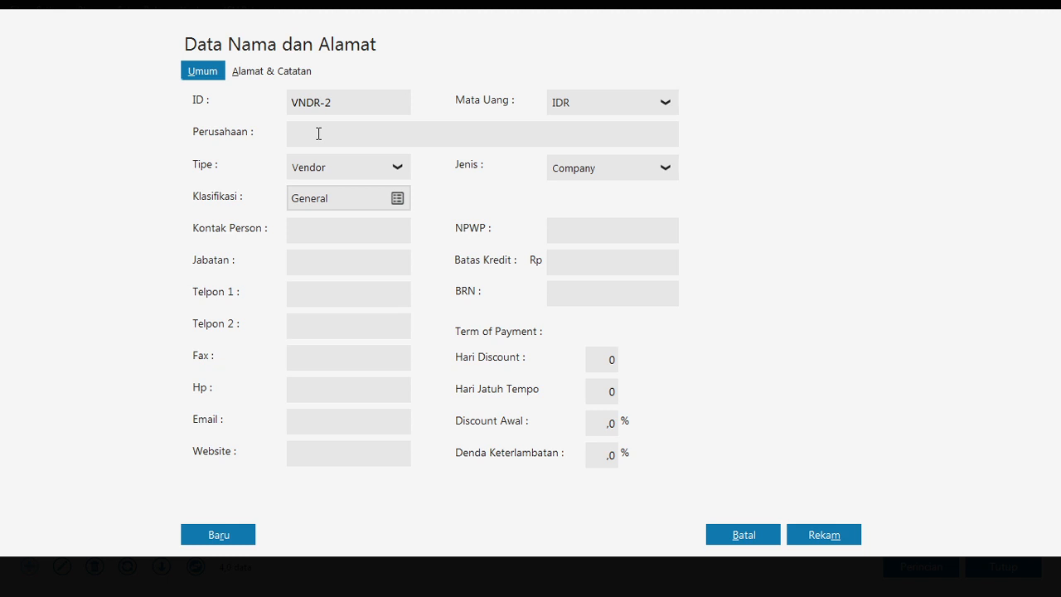
pyautogui.write('CV.Riung Jaya')
pyautogui.click(844, 537)
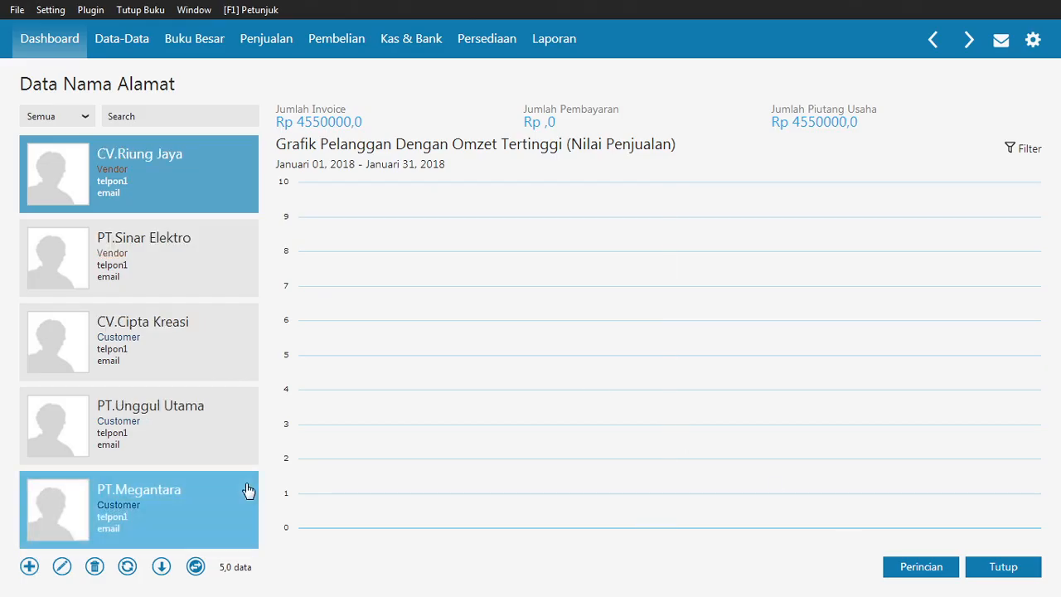
# Add a third Vendor record with the company name CV.Cipta Kreasi, save it and close the Data Nama Alamat list.
pyautogui.click(29, 567)
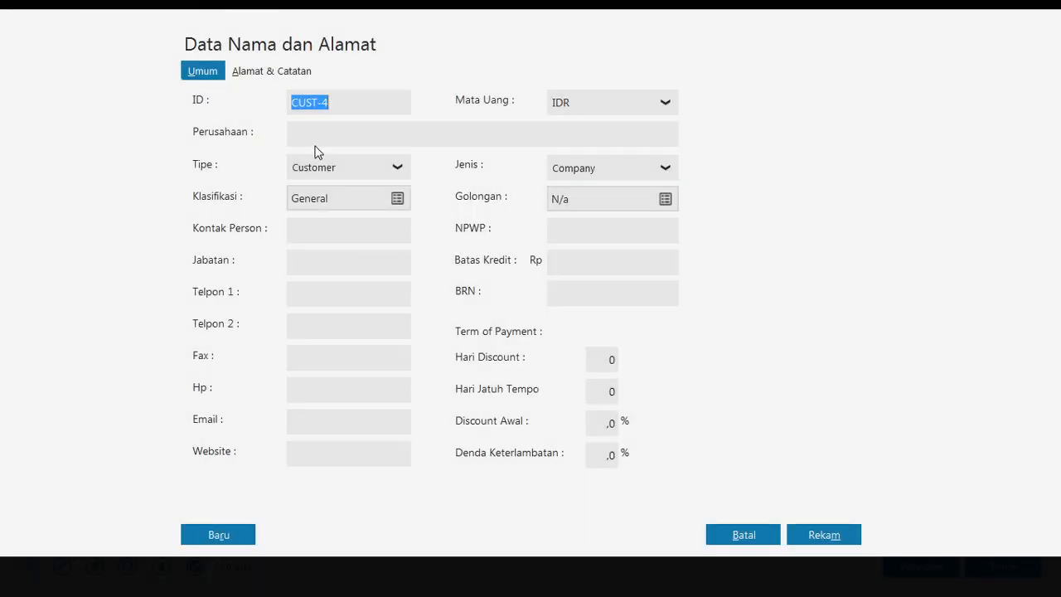
pyautogui.click(397, 169)
pyautogui.click(378, 219)
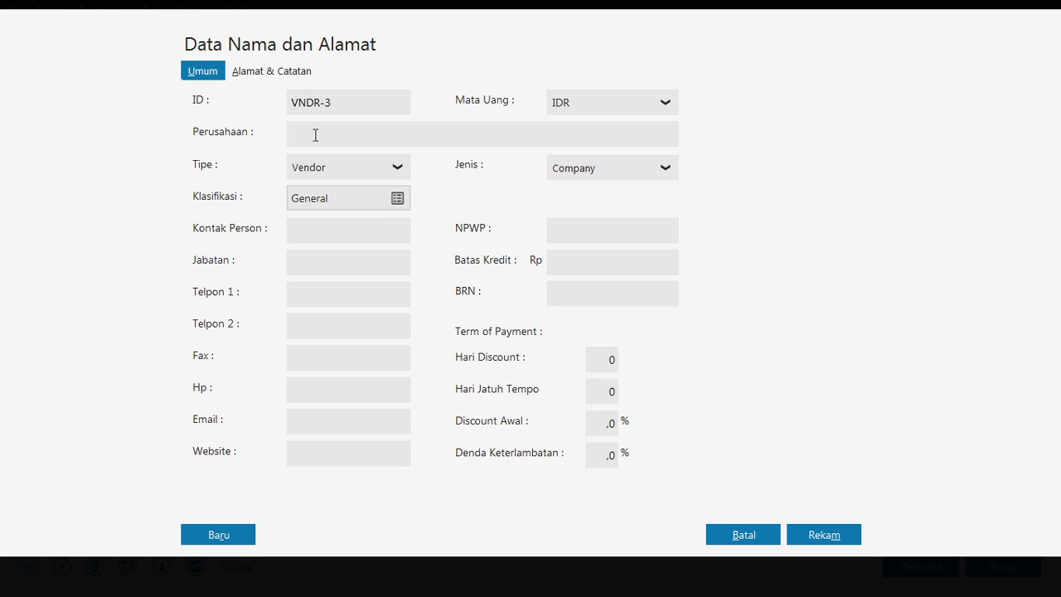
pyautogui.write('CV.Cipta Kreasi')
pyautogui.click(793, 536)
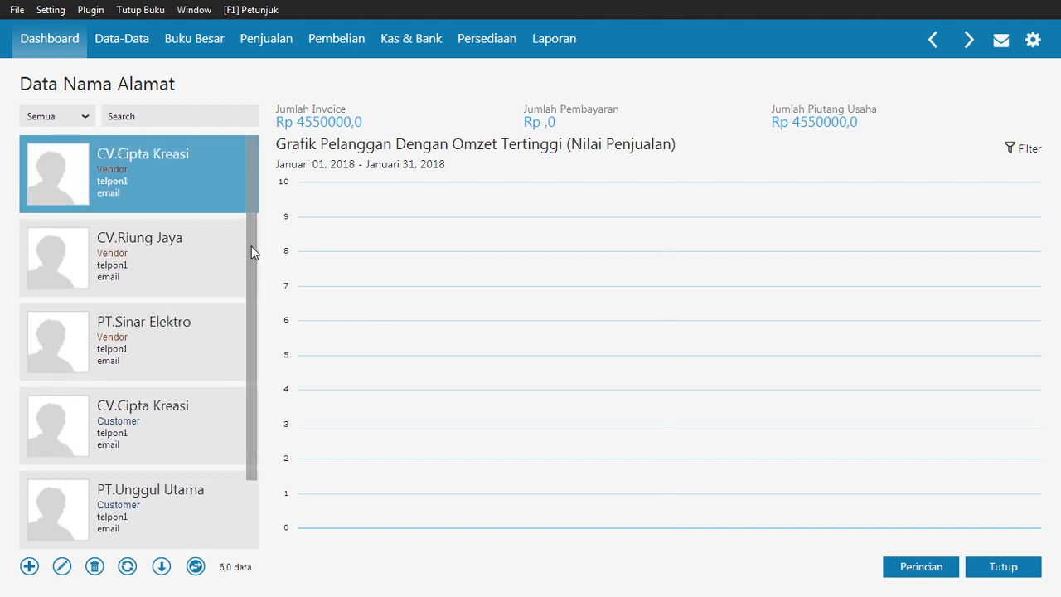
pyautogui.moveTo(256, 255); pyautogui.dragTo(248, 224)
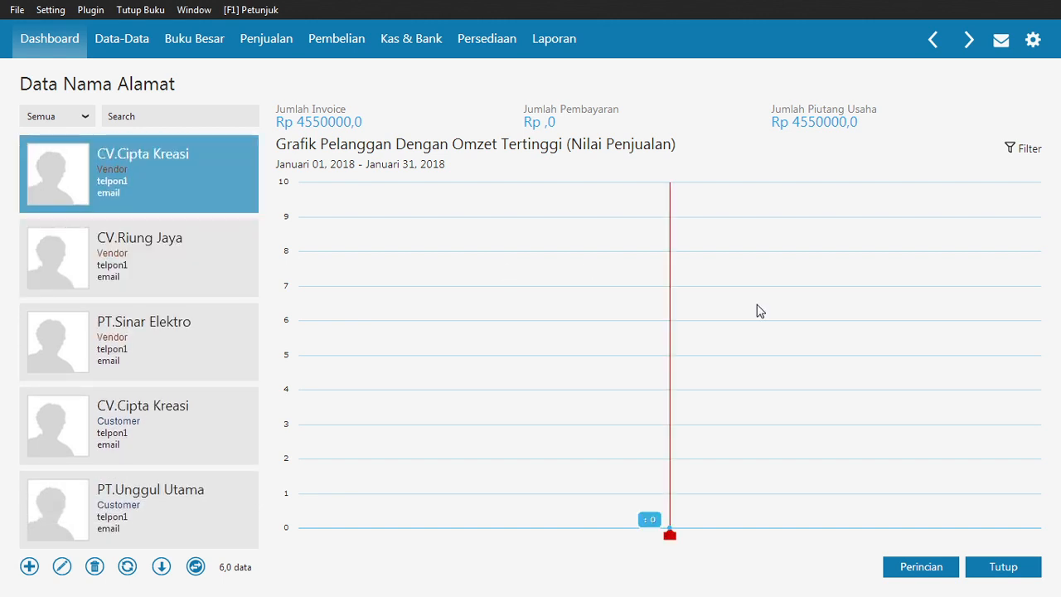
pyautogui.click(1001, 567)
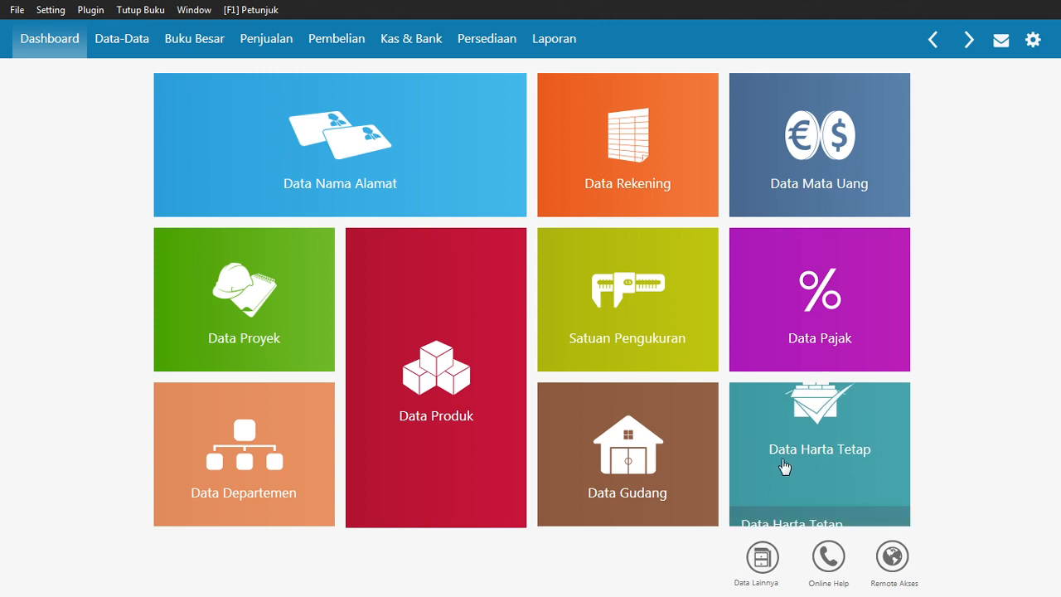
# Start a new trade payable opening balance entry (Saldo Awal Hutang Usaha) for supplier PT.Sinar Elektro dated 04 Desember 2017.
pyautogui.click(49, 11)
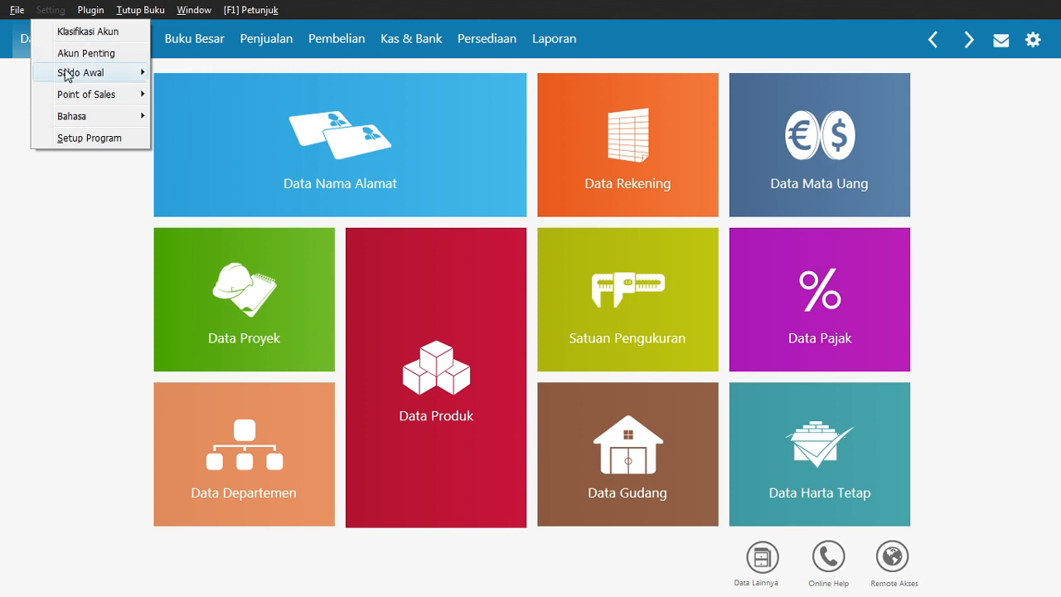
pyautogui.moveTo(67, 76)
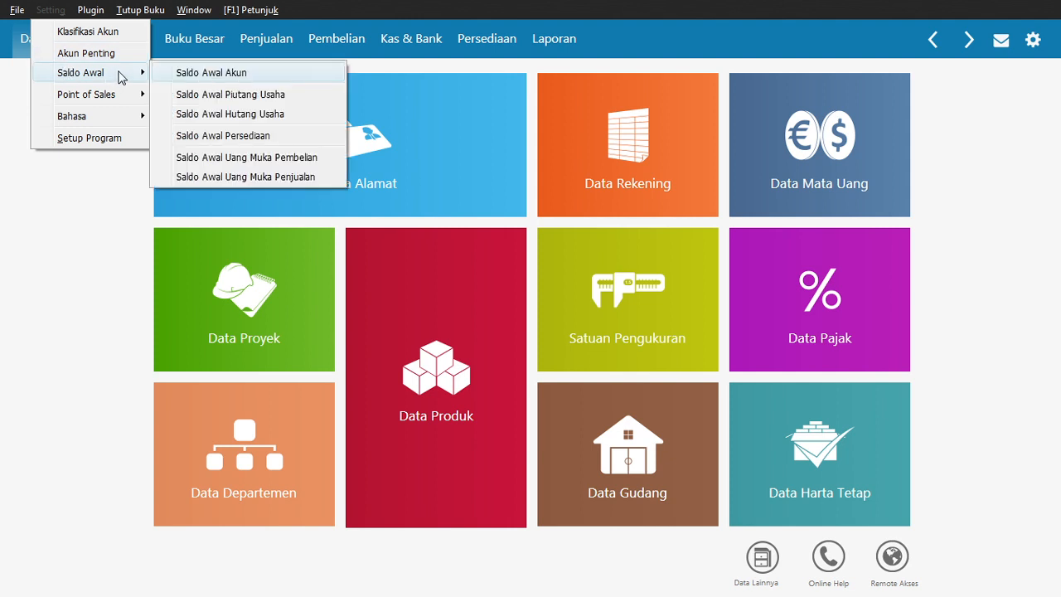
pyautogui.click(184, 117)
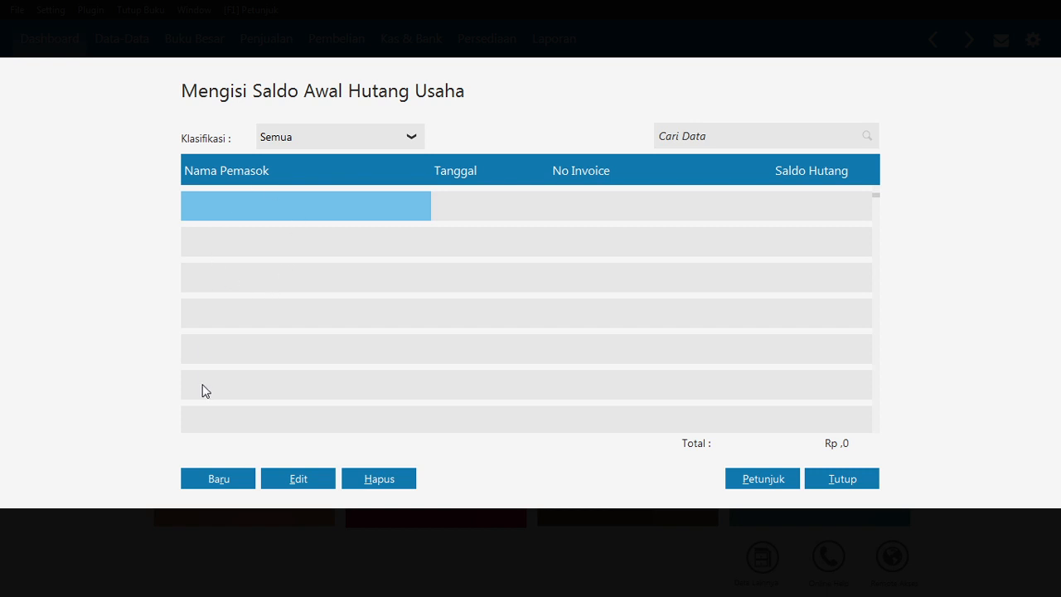
pyautogui.click(197, 484)
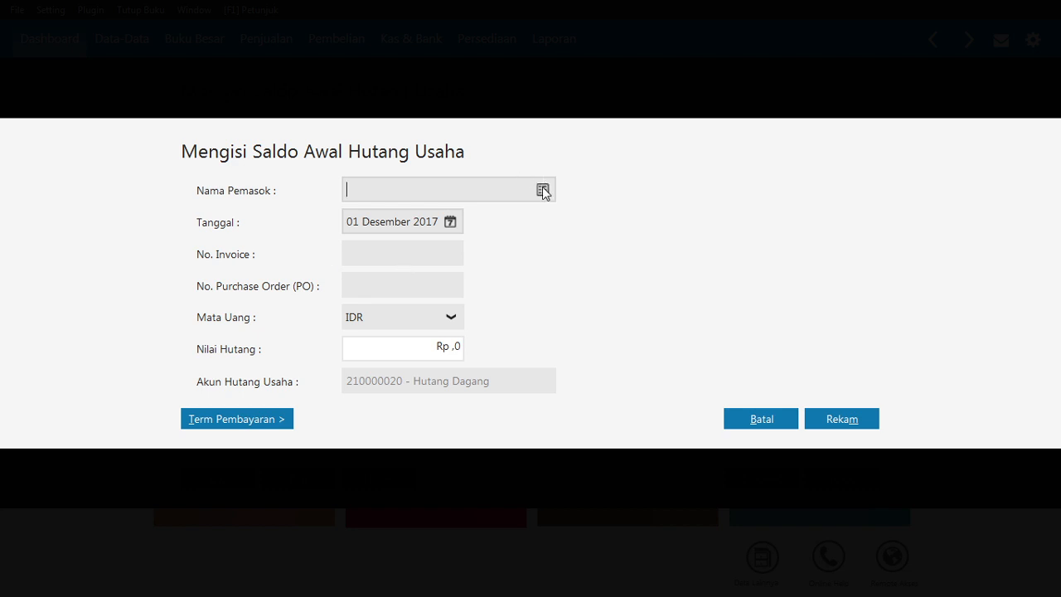
pyautogui.click(543, 190)
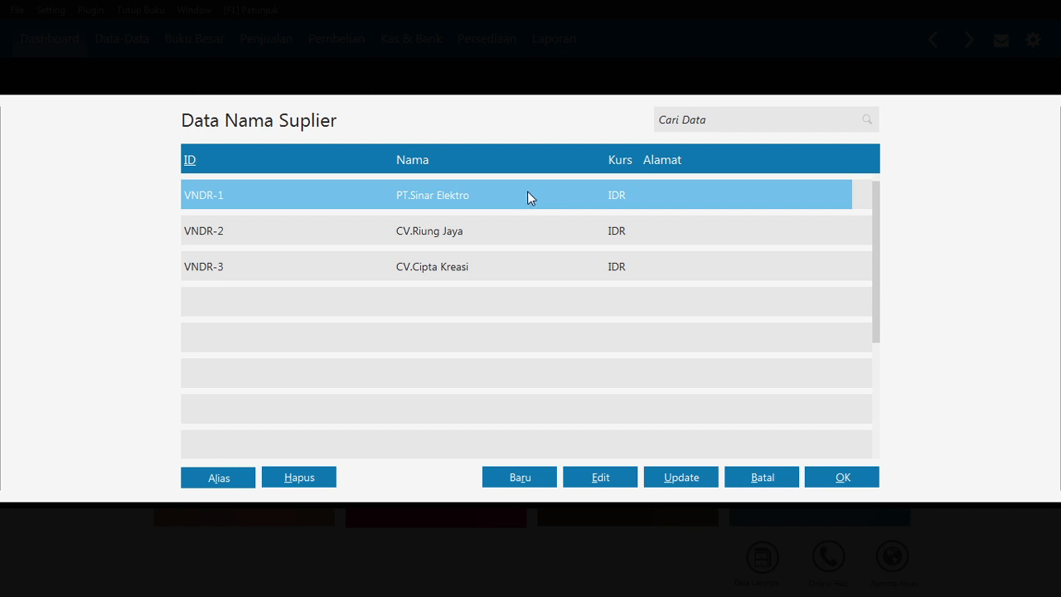
pyautogui.doubleClick(526, 197)
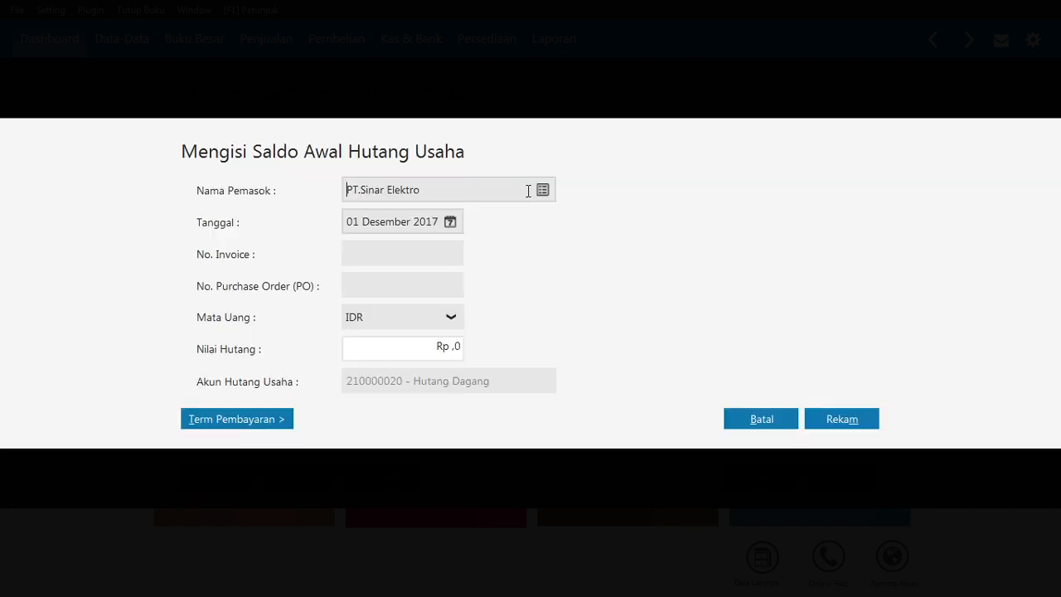
pyautogui.click(450, 222)
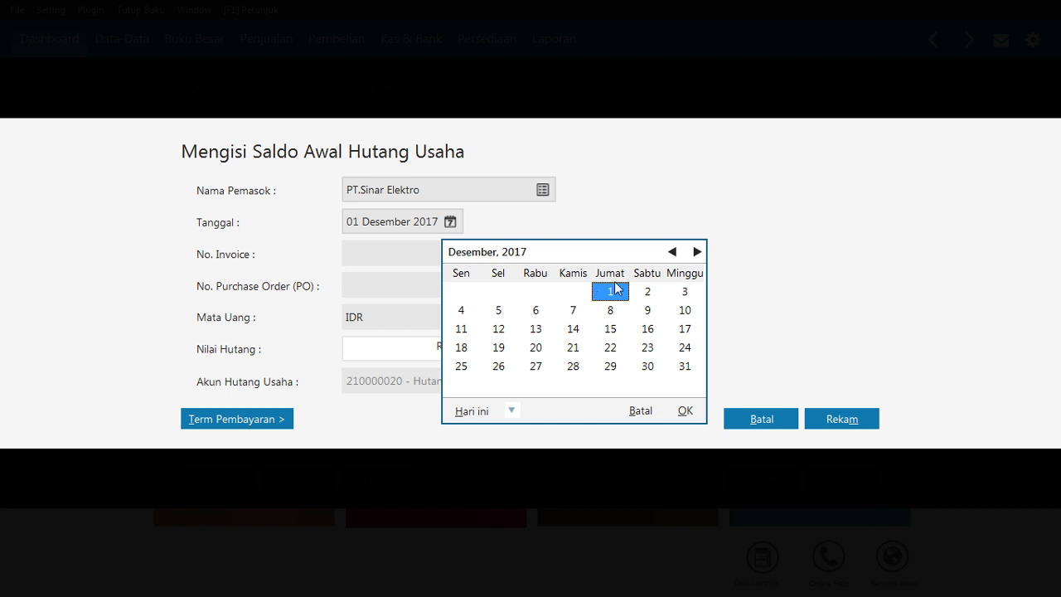
pyautogui.click(464, 312)
pyautogui.click(467, 313)
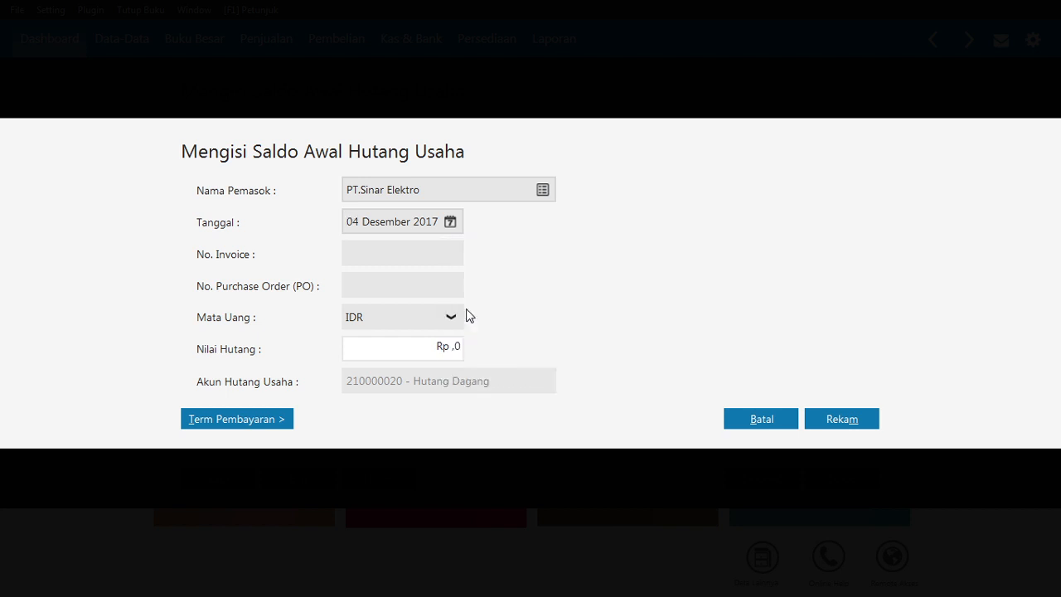
# Enter invoice number INV-01 and a payable value of Rp 10.000.000 for PT.Sinar Elektro, and save the entry.
pyautogui.click(399, 252)
pyautogui.write('INV-01')
pyautogui.click(397, 349)
pyautogui.write('1')
pyautogui.write('0.000.000')
pyautogui.press('Tab')
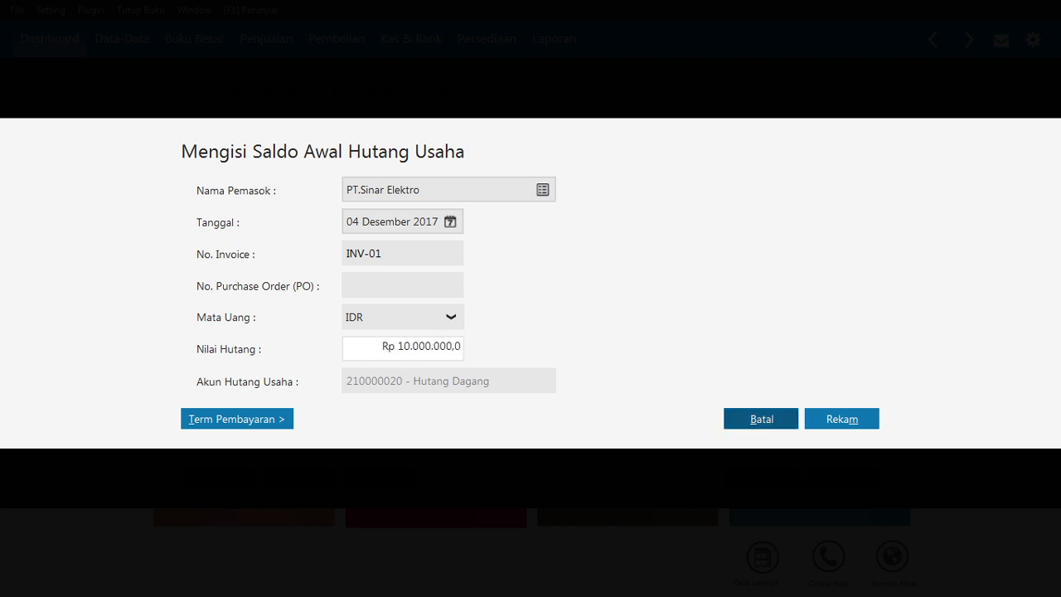
pyautogui.click(842, 421)
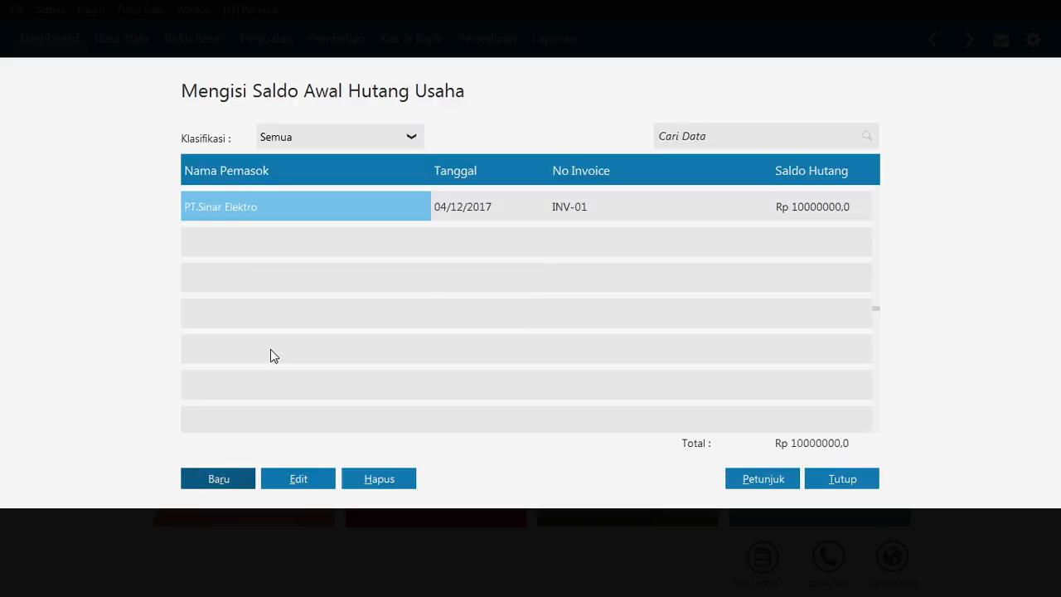
# Start a new payable opening balance entry for supplier CV.Riung Jaya dated 05 Nopember 2017.
pyautogui.click(224, 483)
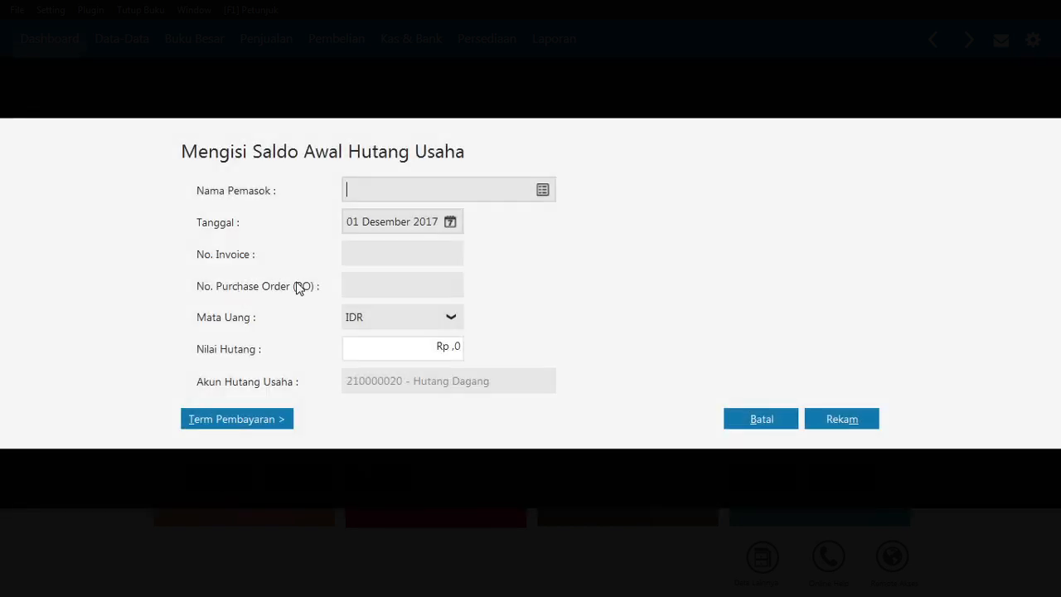
pyautogui.click(543, 191)
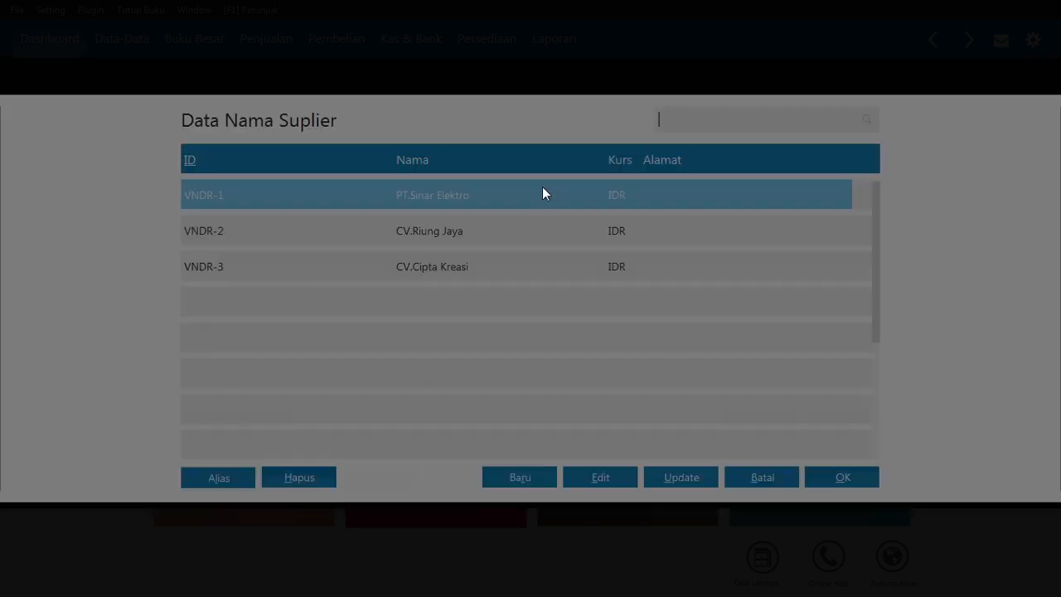
pyautogui.doubleClick(484, 239)
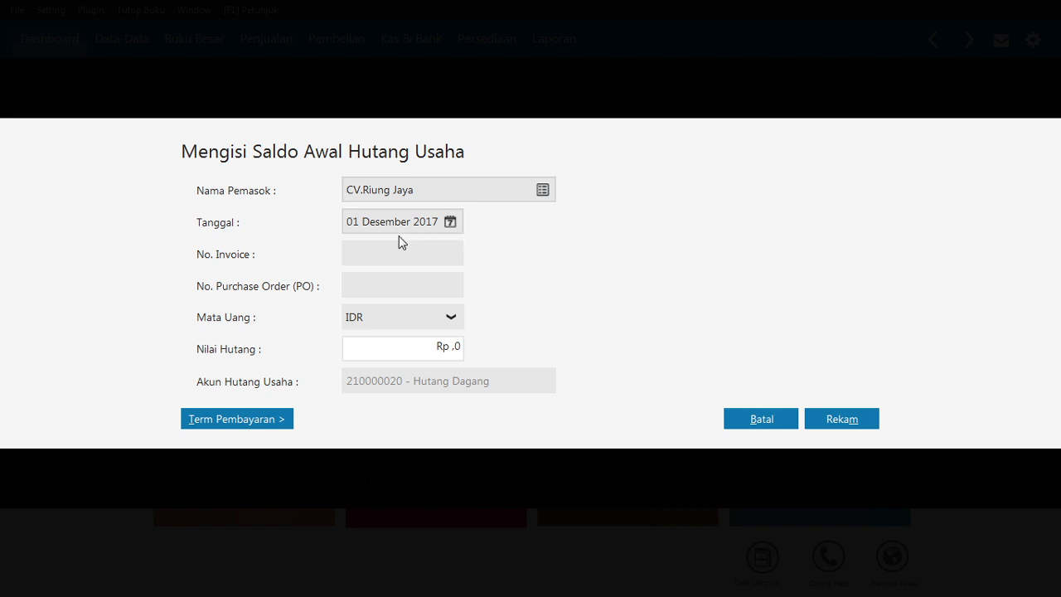
pyautogui.click(452, 224)
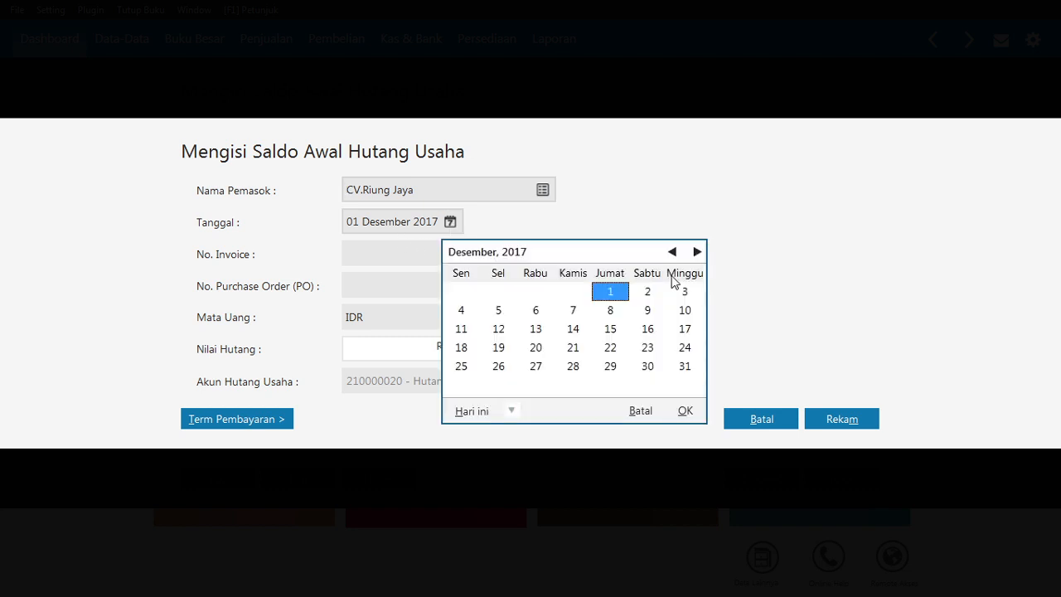
pyautogui.click(672, 254)
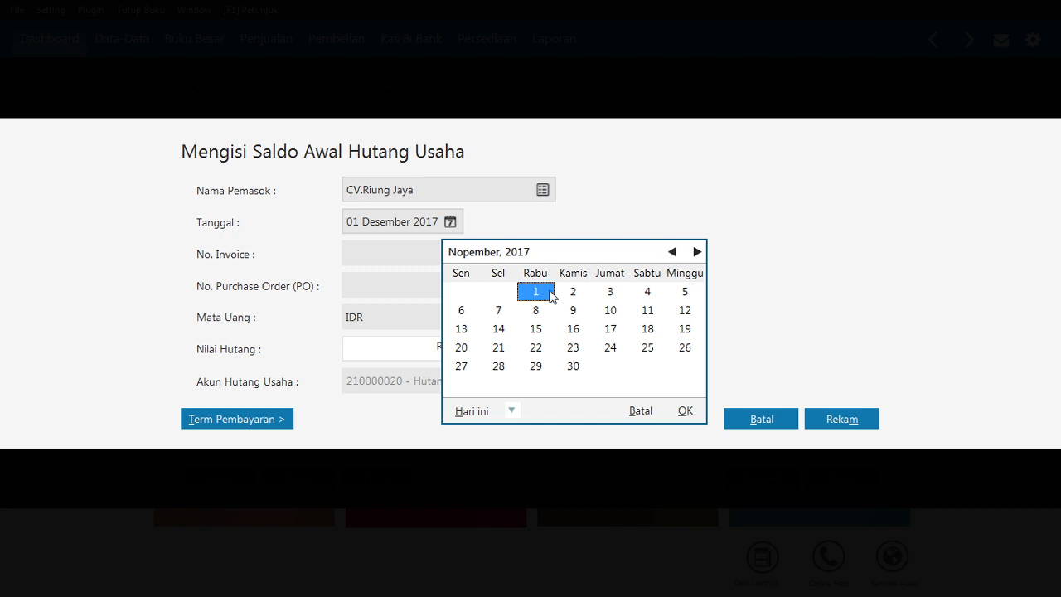
pyautogui.click(686, 294)
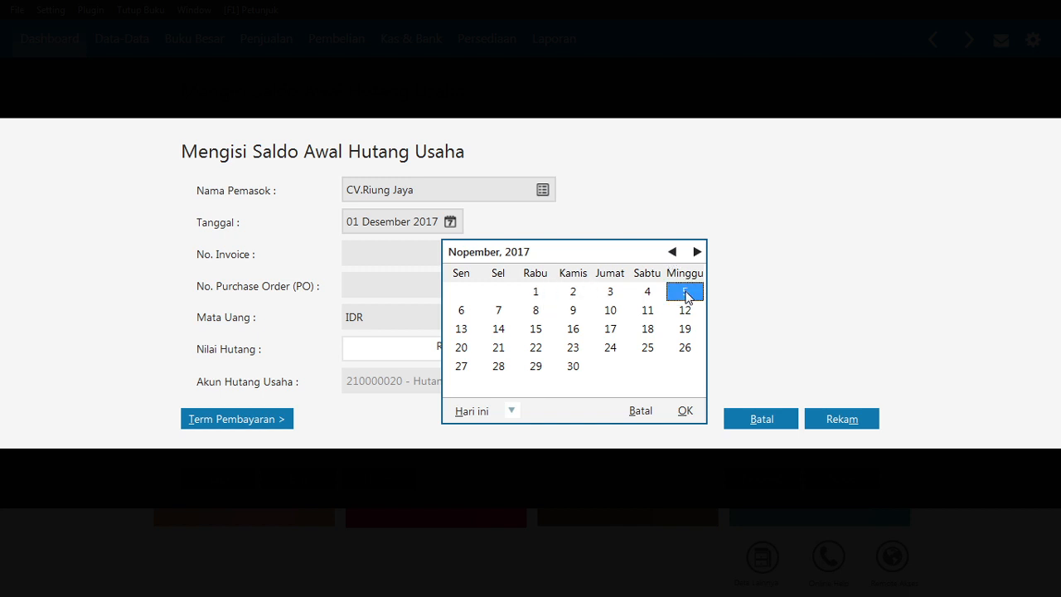
pyautogui.click(685, 412)
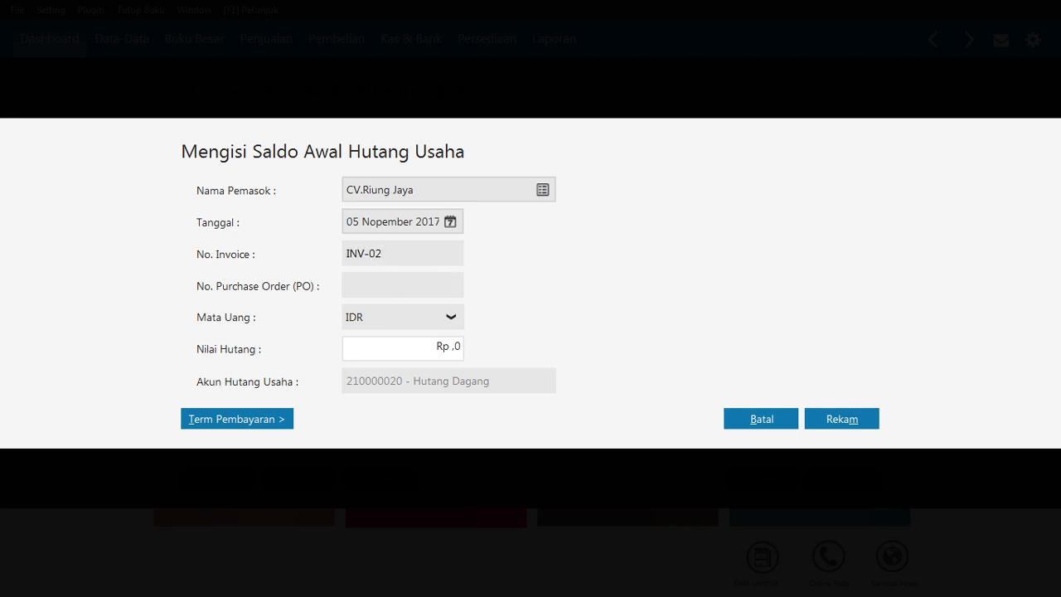
# Enter invoice number INV-02 and a payable value of Rp 6.025.000 for CV.Riung Jaya, and save the entry.
pyautogui.click(433, 349)
pyautogui.write('6025000')
pyautogui.press('Tab')
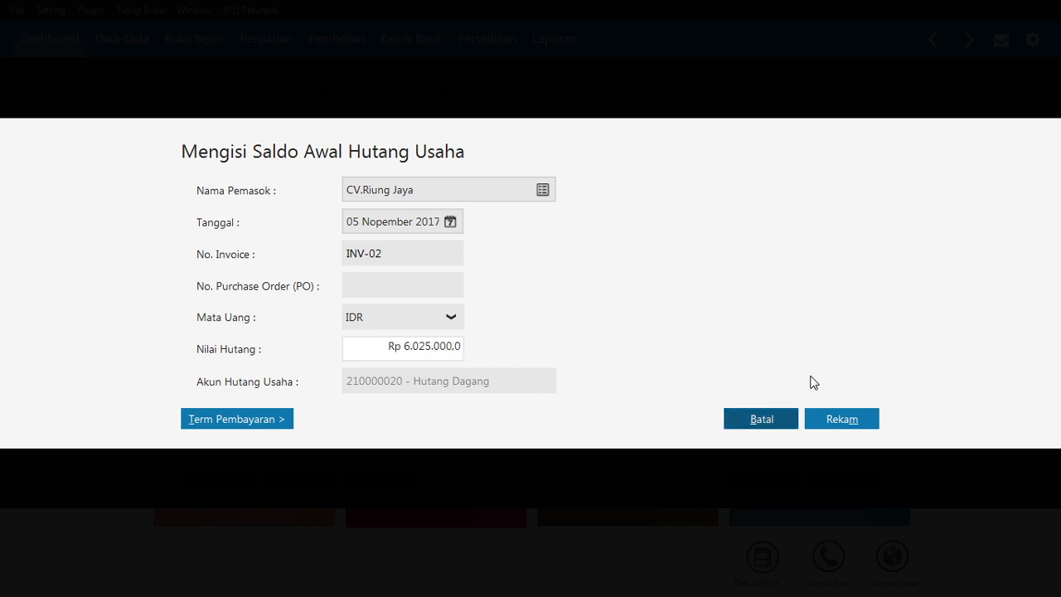
pyautogui.click(848, 421)
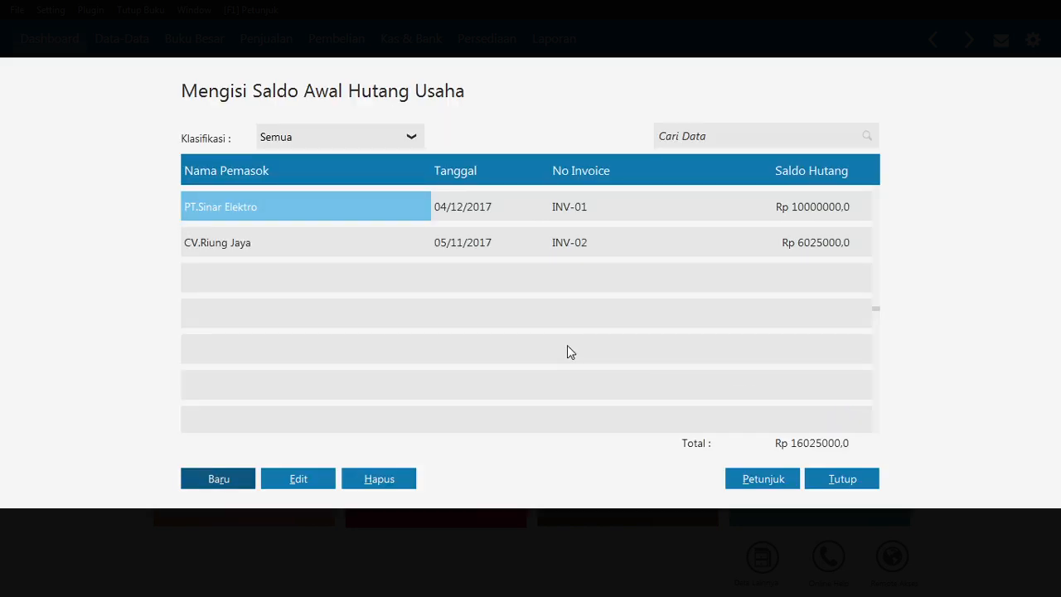
# Start a new payable opening balance entry for supplier CV.Cipta Kreasi dated 25 Nopember 2017.
pyautogui.click(227, 482)
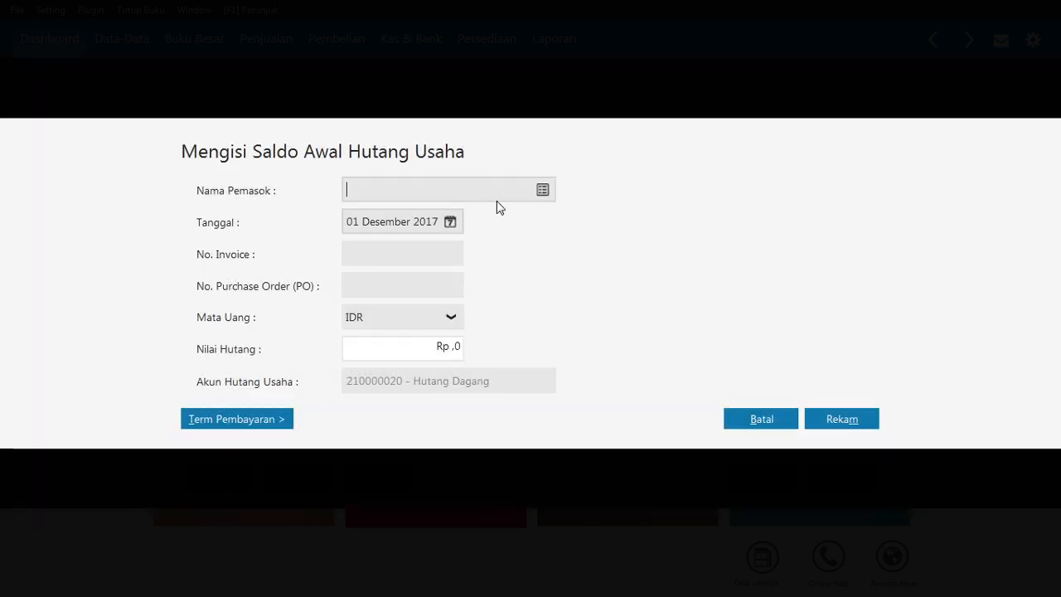
pyautogui.click(541, 190)
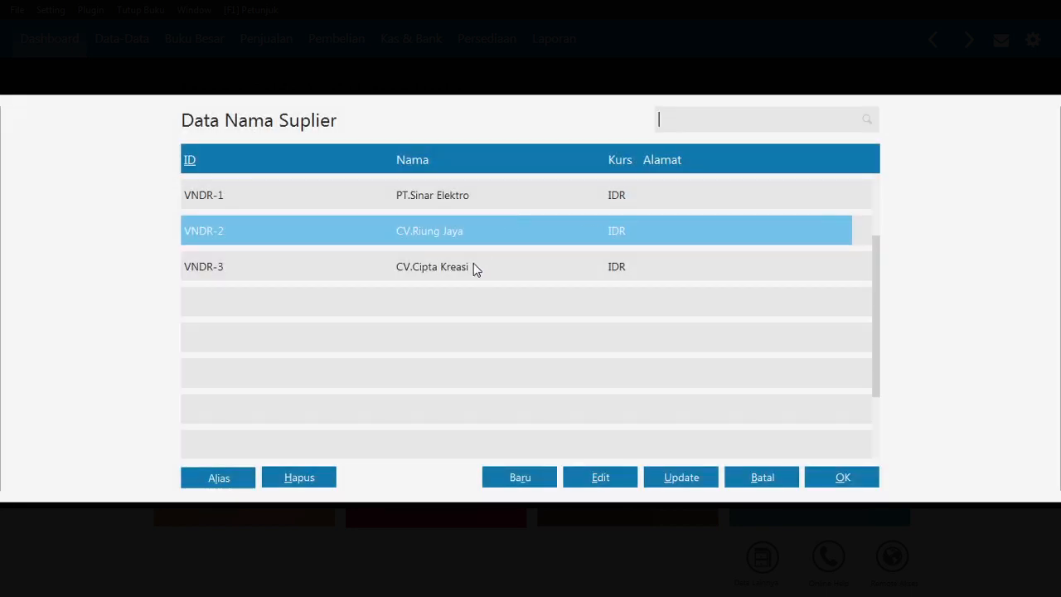
pyautogui.doubleClick(473, 266)
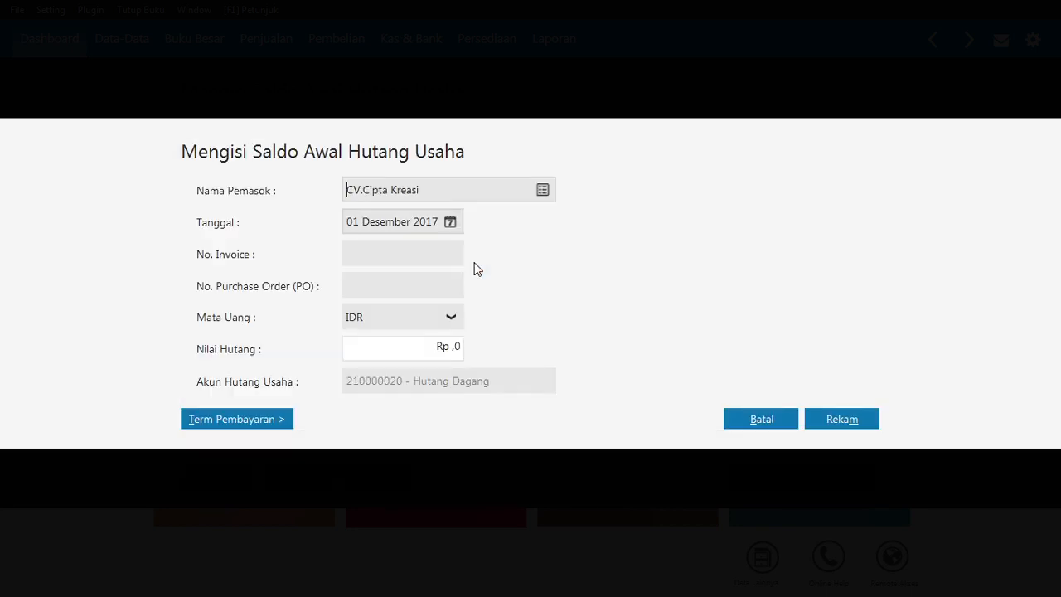
pyautogui.click(448, 223)
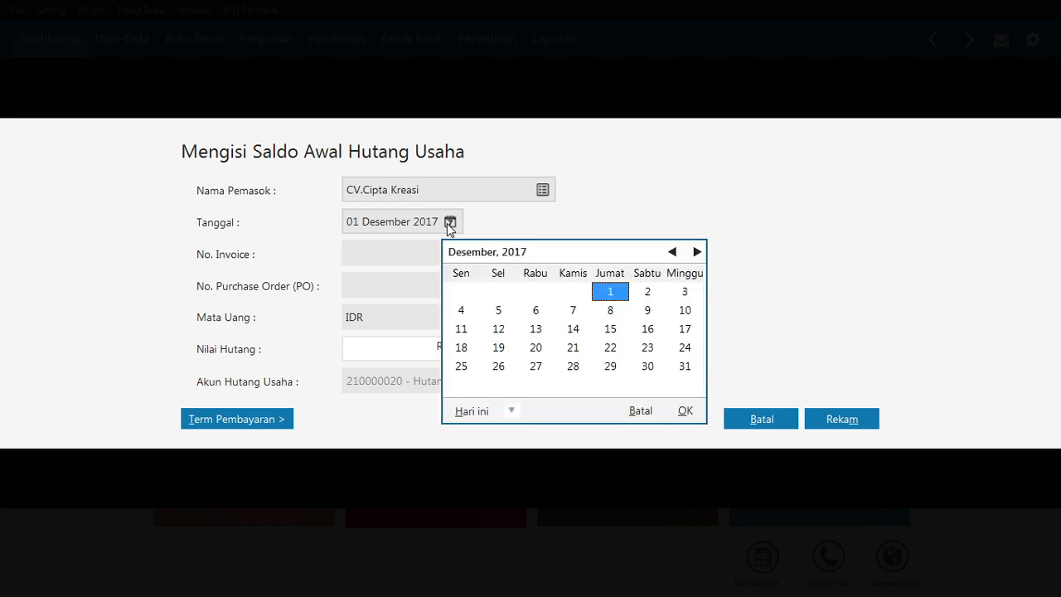
pyautogui.click(673, 254)
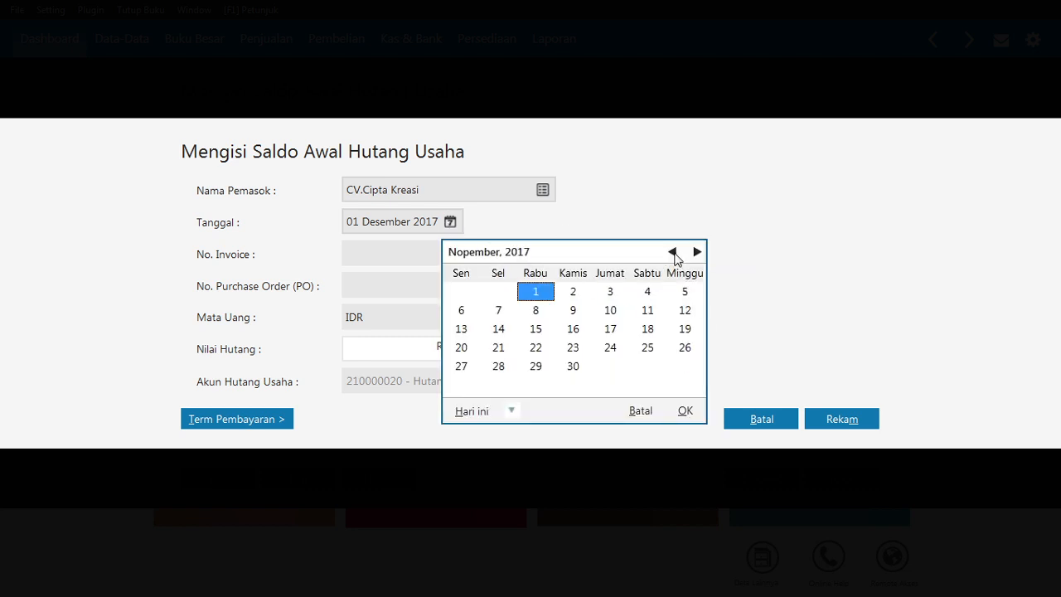
pyautogui.click(650, 347)
pyautogui.click(651, 346)
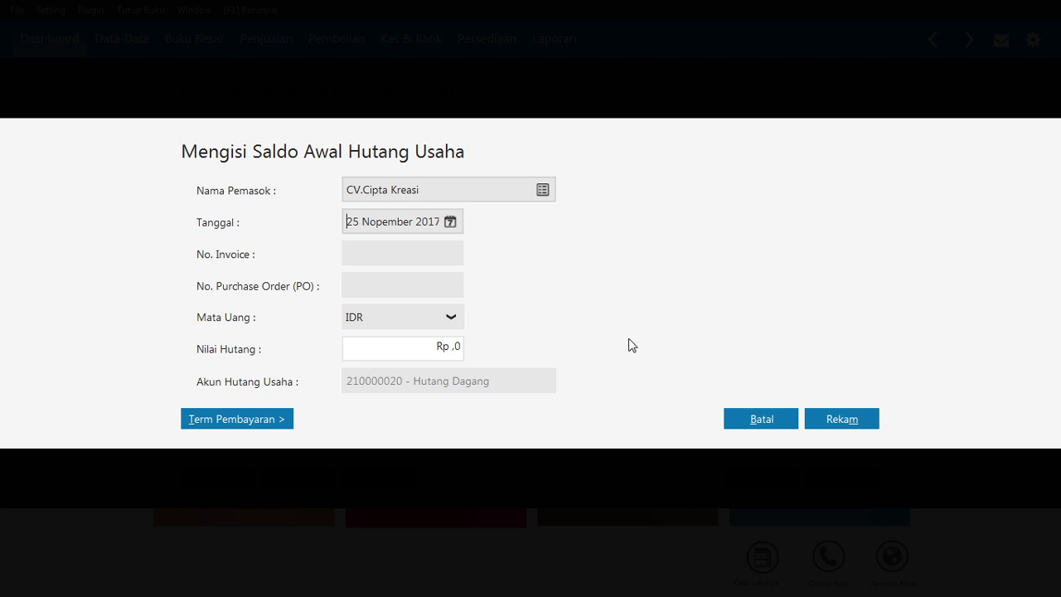
# Enter invoice number INV-03 and a payable value of Rp 850.000 for CV.Cipta Kreasi, save it and close the payable opening balance list.
pyautogui.click(379, 258)
pyautogui.write('INV-03')
pyautogui.press('Tab')
pyautogui.write('850000')
pyautogui.click(834, 421)
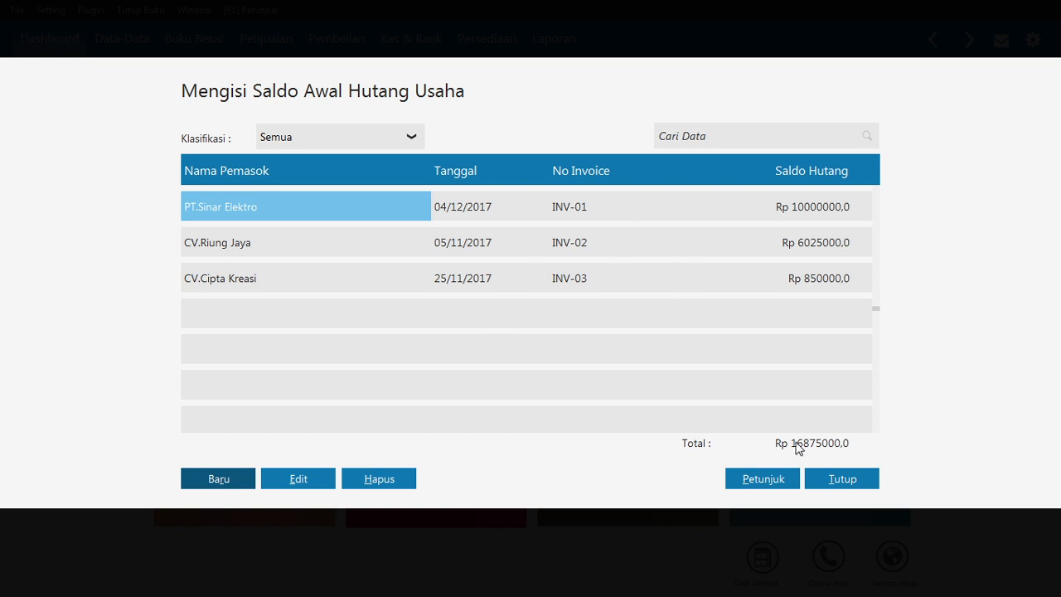
pyautogui.click(843, 479)
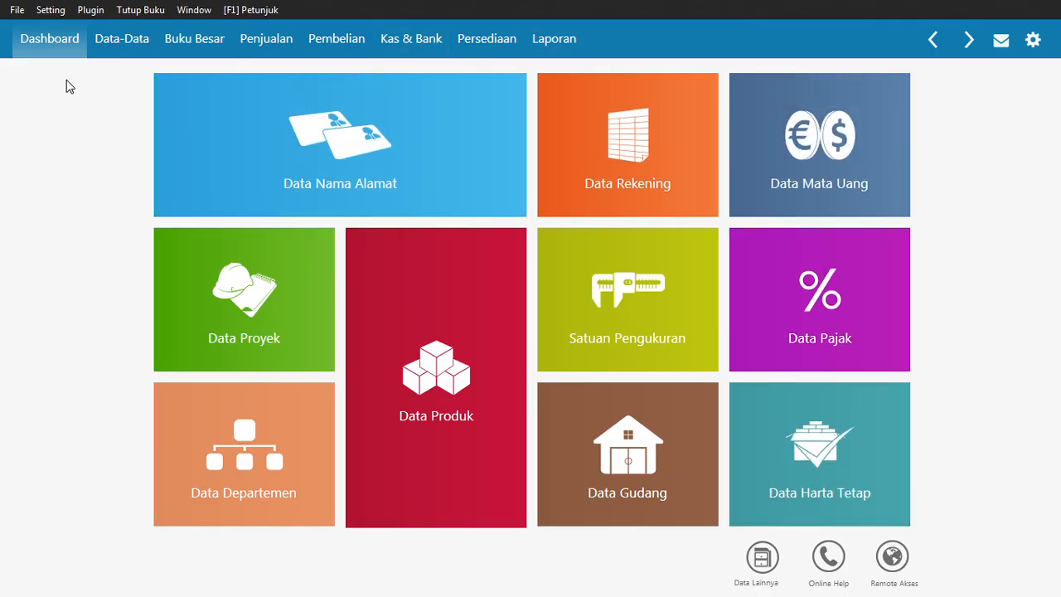
# Exit the accounting program without backing up the data.
pyautogui.click(16, 12)
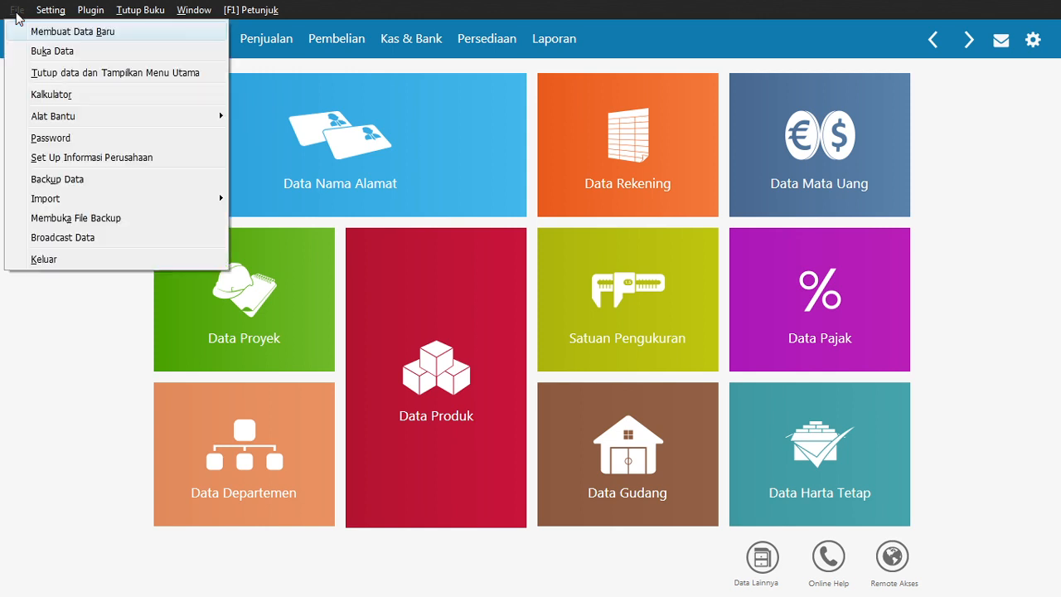
pyautogui.click(53, 260)
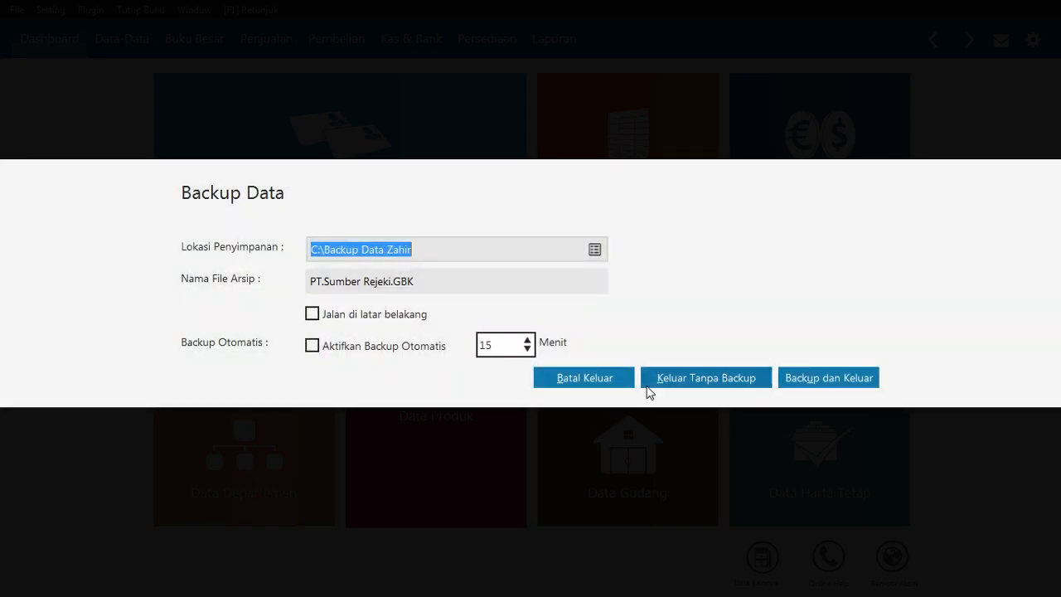
pyautogui.click(674, 378)
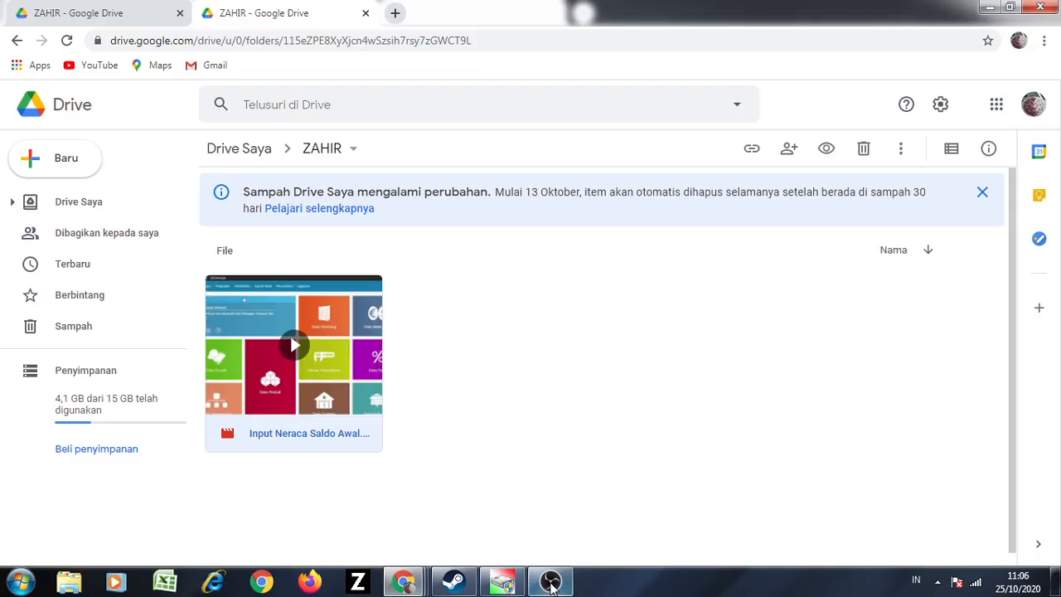
pyautogui.click(550, 582)
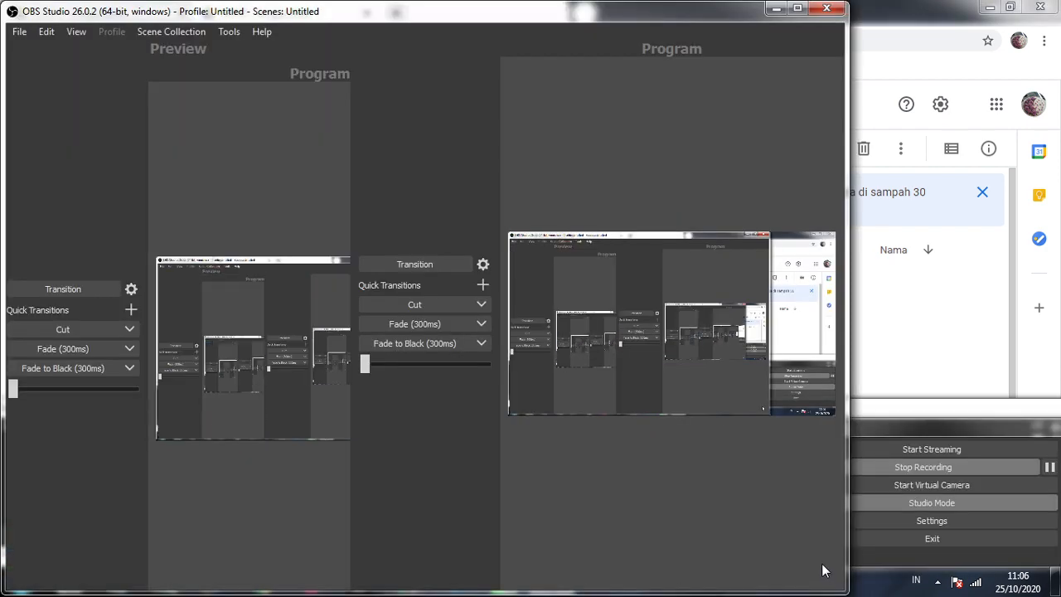